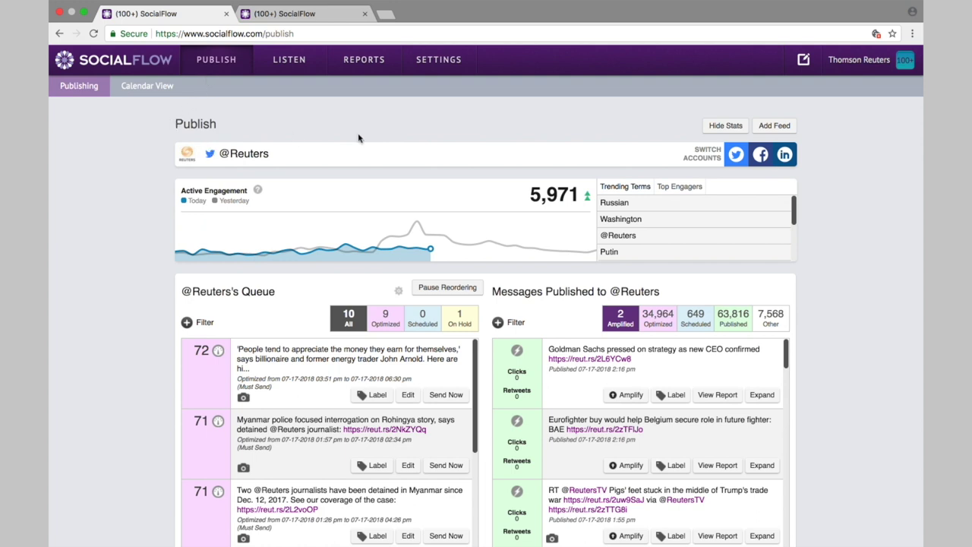
pyautogui.click(735, 156)
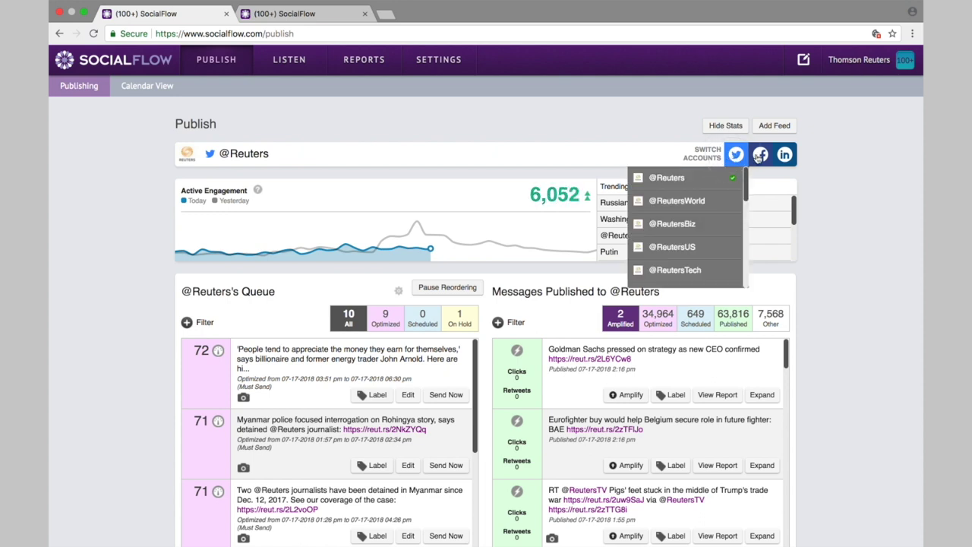
pyautogui.click(760, 156)
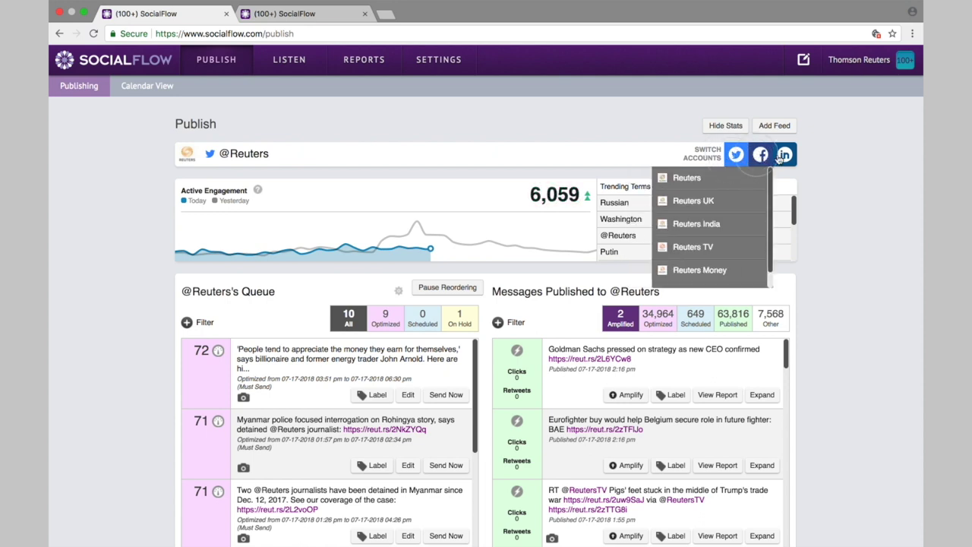
pyautogui.click(783, 156)
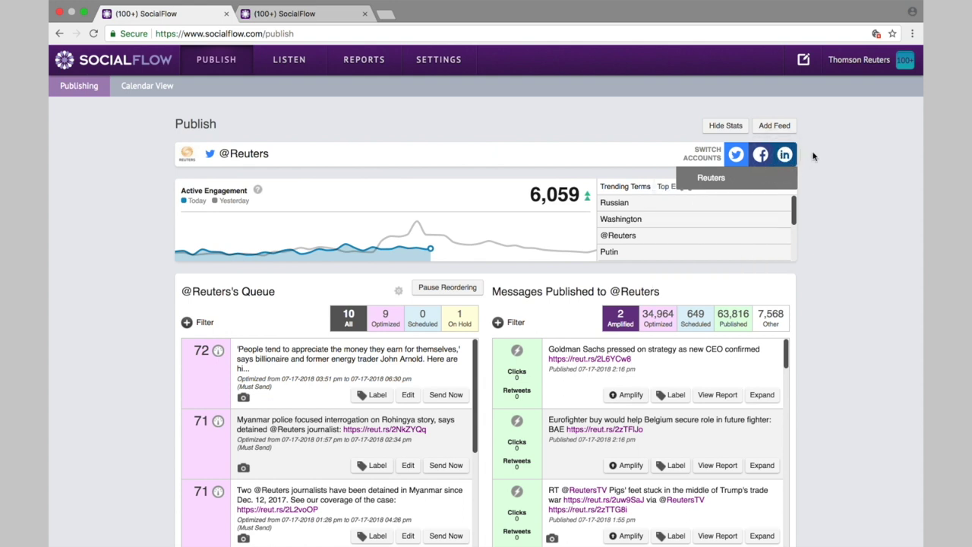
pyautogui.click(813, 155)
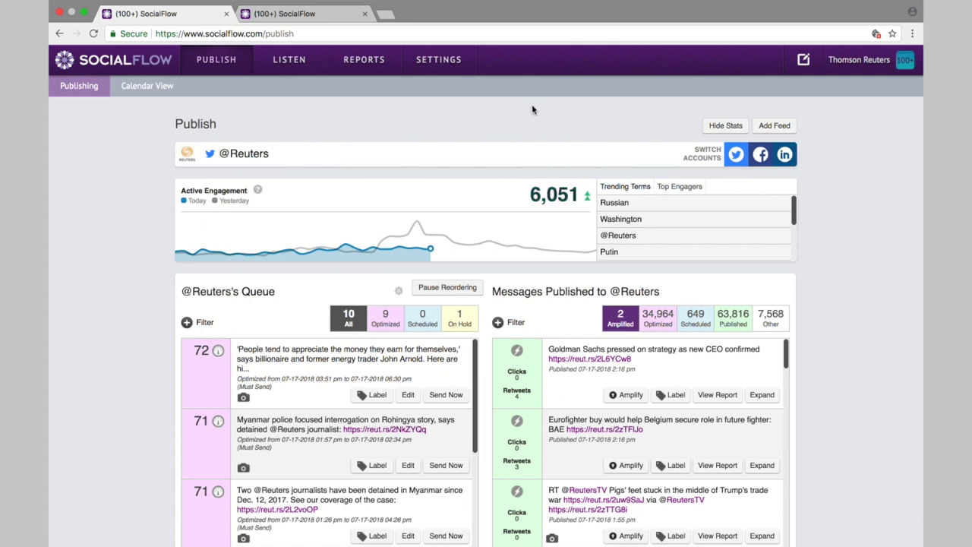
pyautogui.moveTo(358, 239)
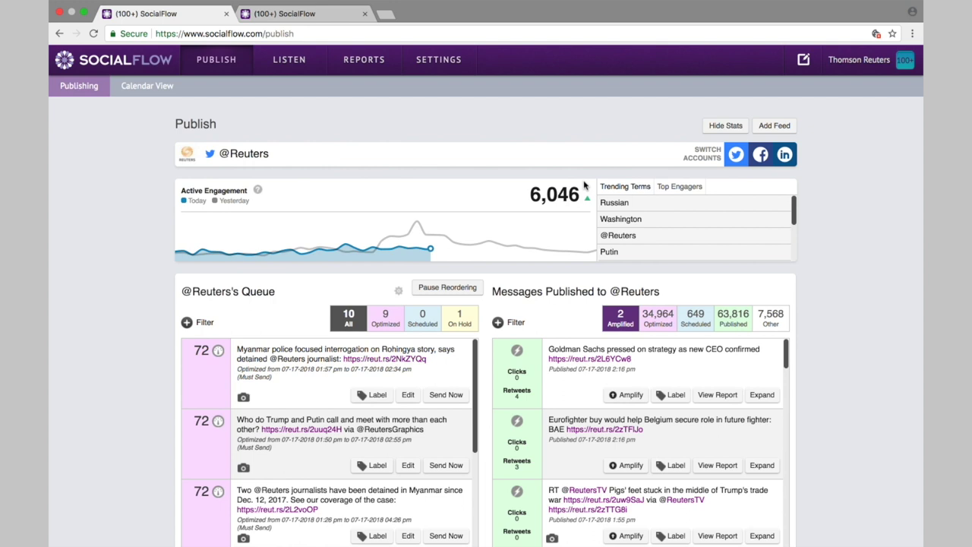
pyautogui.click(697, 265)
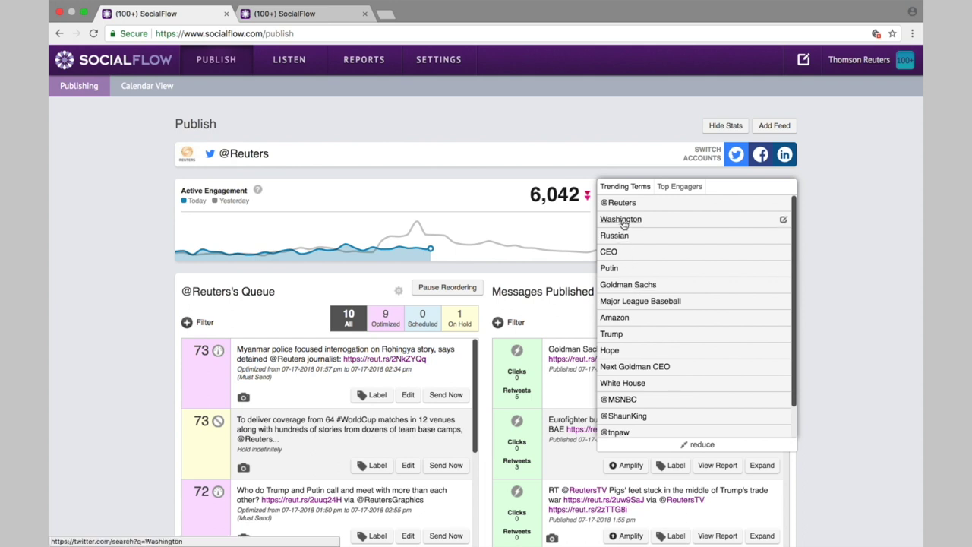
pyautogui.click(678, 189)
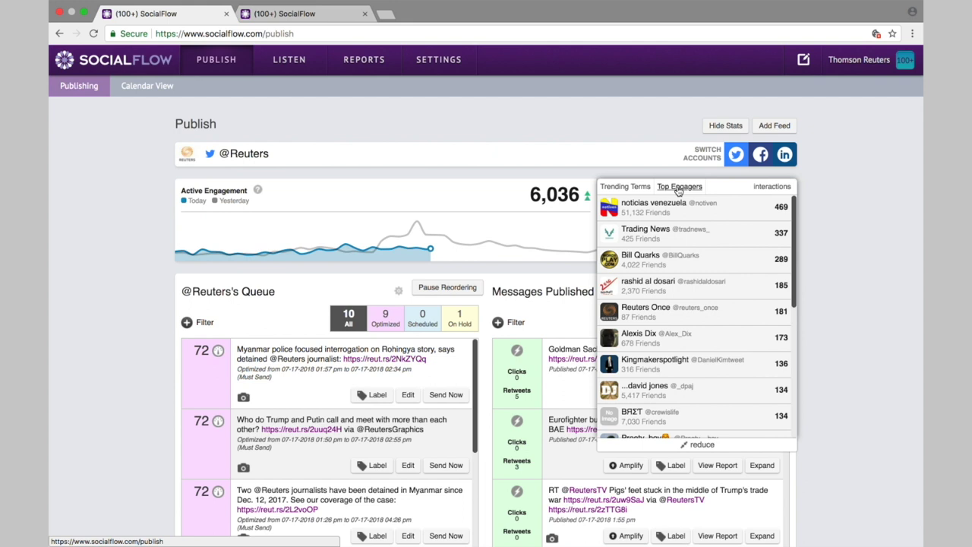
pyautogui.click(678, 188)
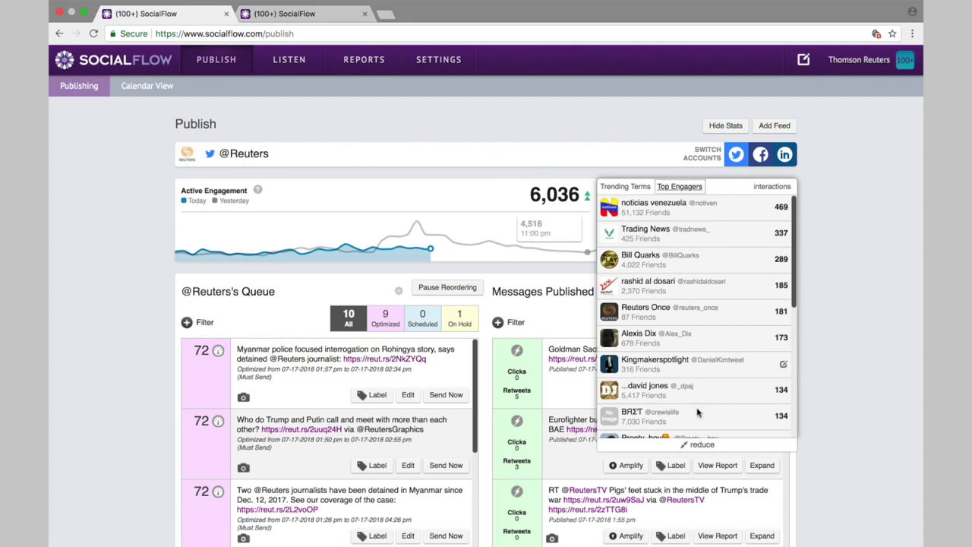
pyautogui.click(702, 445)
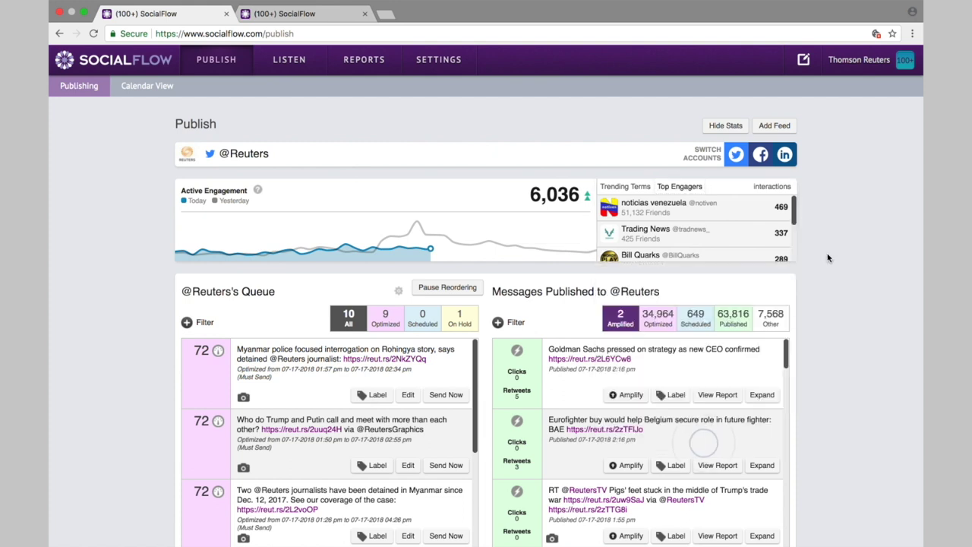
pyautogui.click(763, 156)
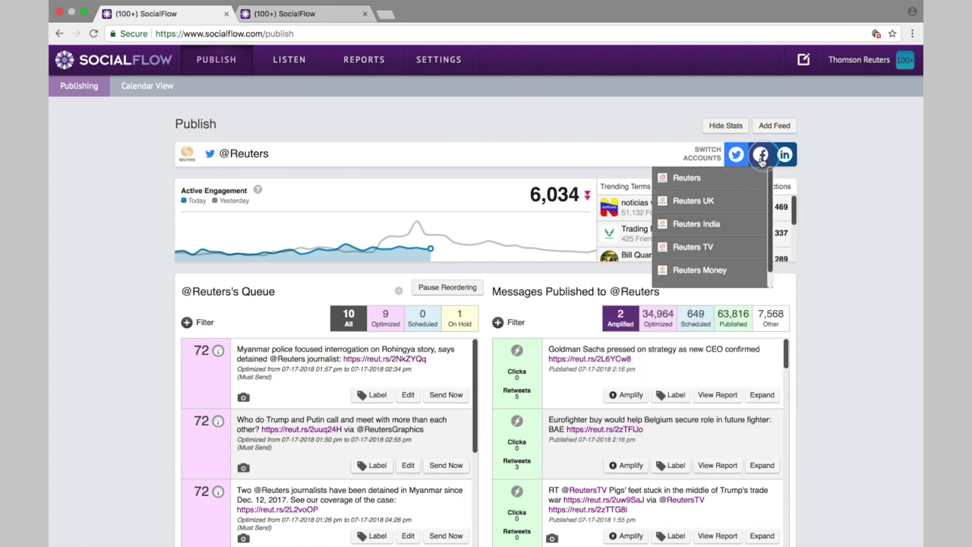
# Switch to the Facebook Reuters page and show its Top Posts collapsed to four rows
pyautogui.click(748, 181)
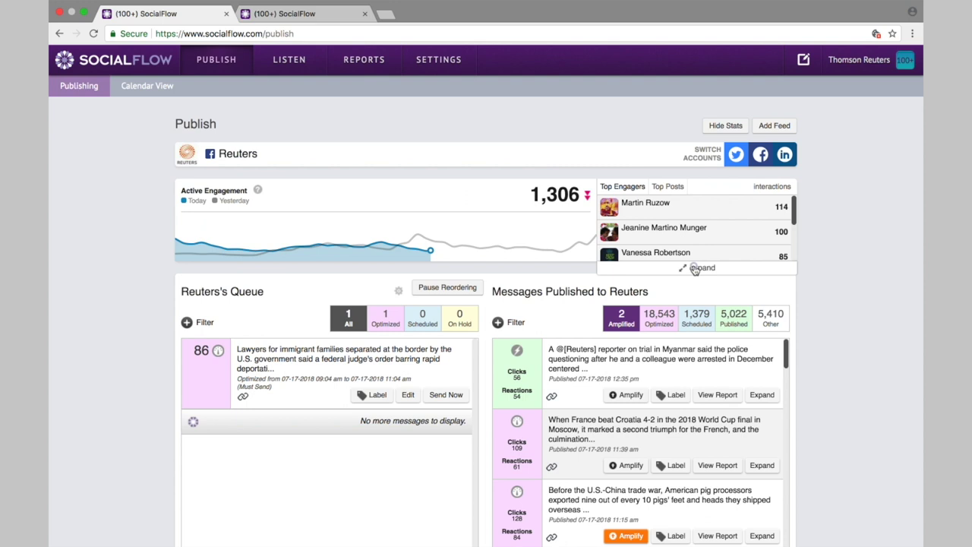
pyautogui.click(694, 268)
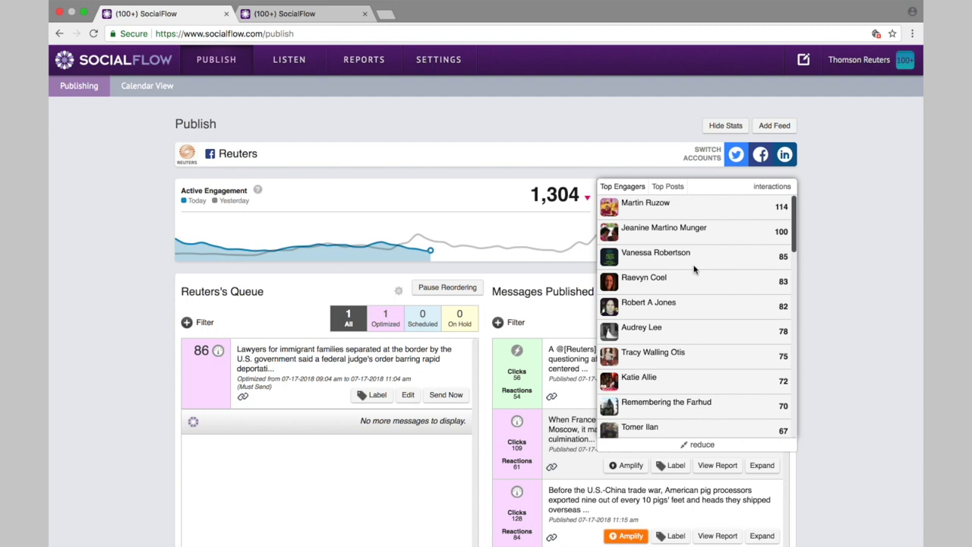
pyautogui.click(678, 189)
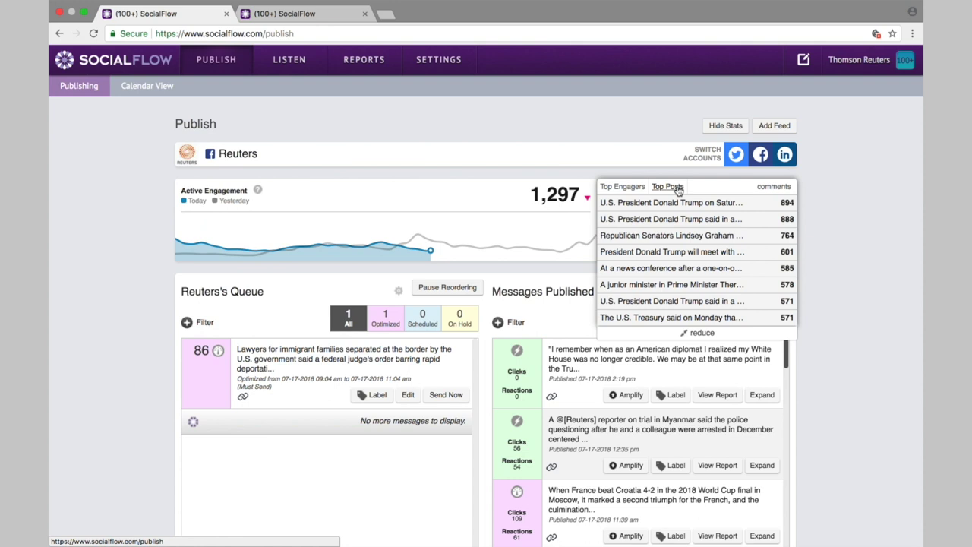
pyautogui.click(848, 178)
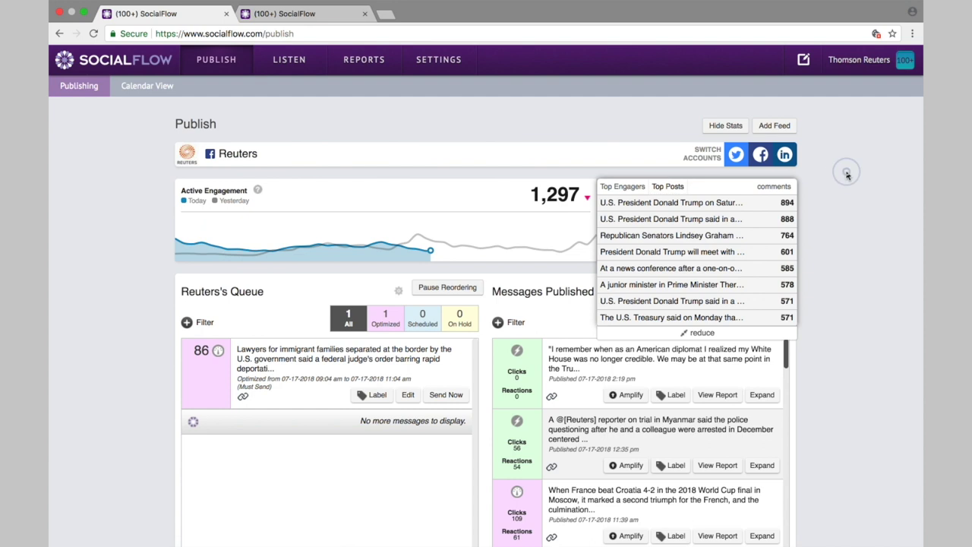
pyautogui.click(700, 332)
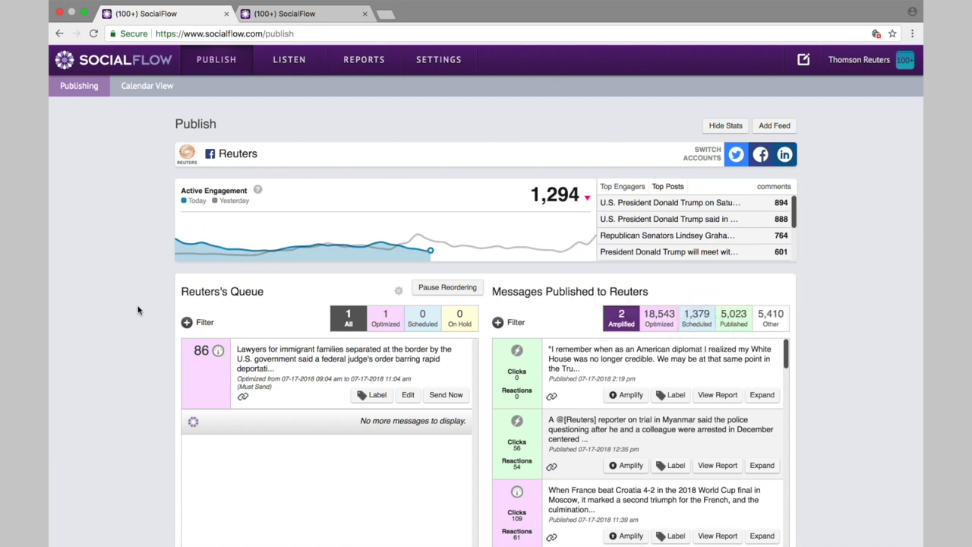
pyautogui.scroll(1, 138, 310)
pyautogui.scroll(-1, 138, 310)
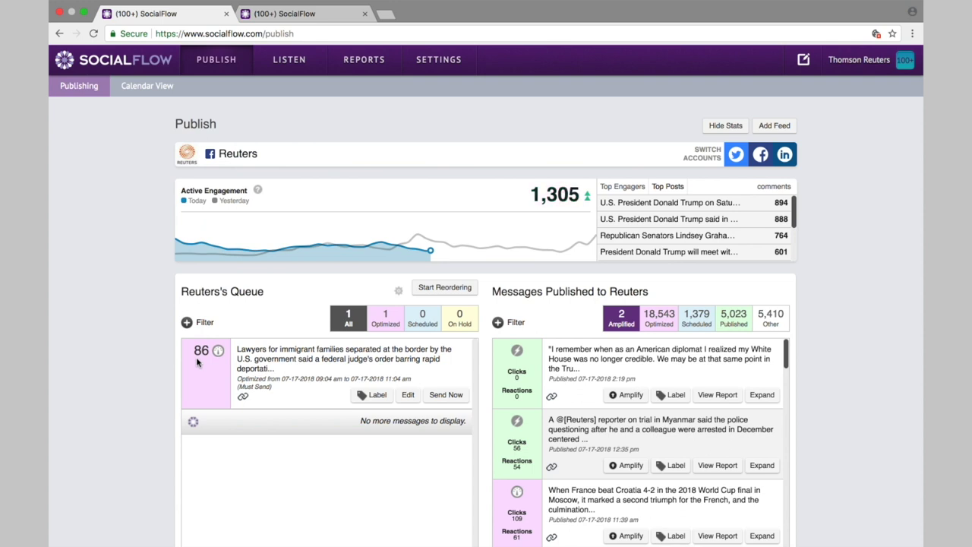
pyautogui.click(732, 160)
pyautogui.click(721, 180)
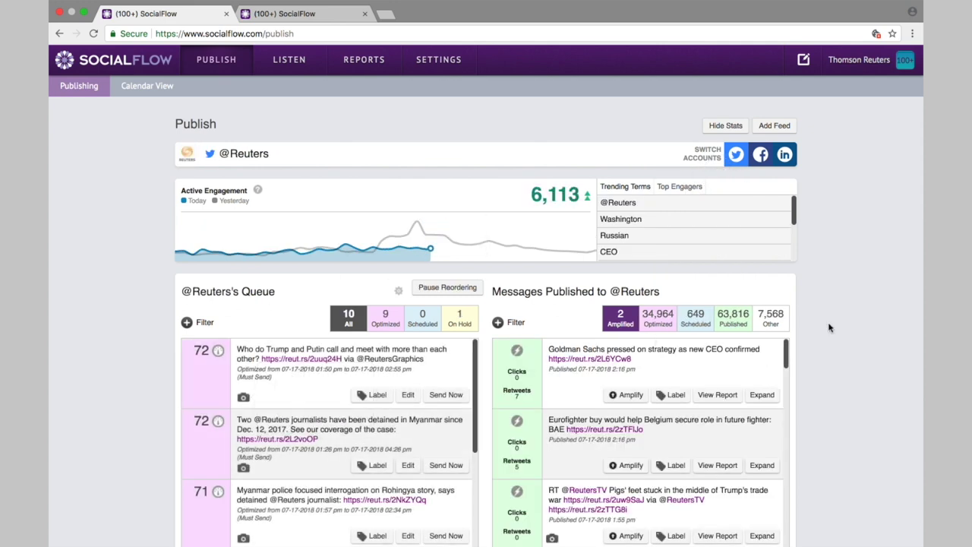
pyautogui.scroll(-3, 829, 327)
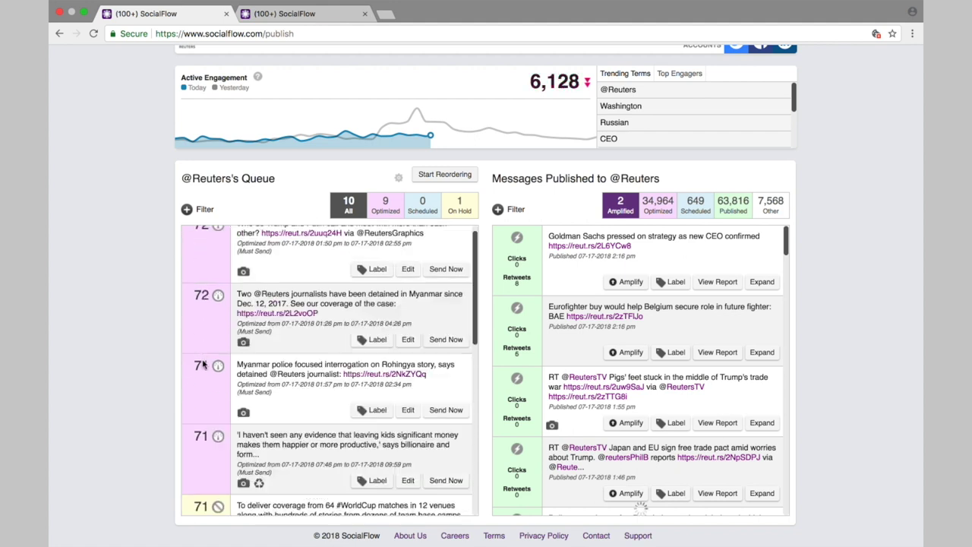
pyautogui.scroll(3, 135, 276)
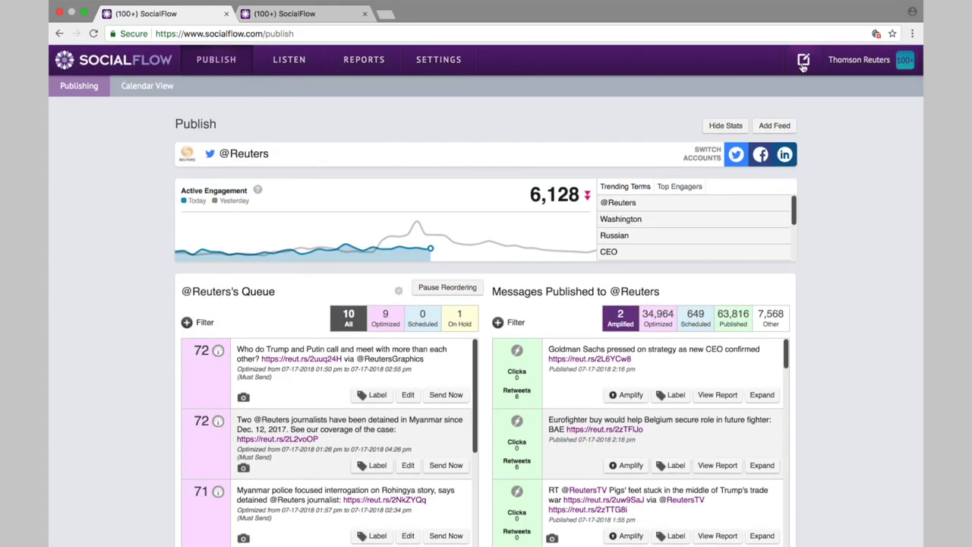
pyautogui.click(803, 61)
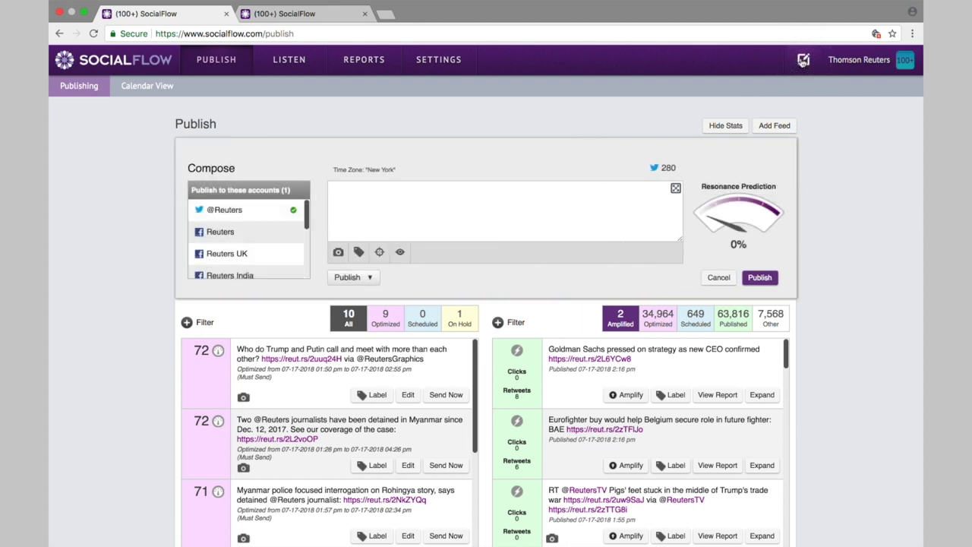
pyautogui.click(287, 237)
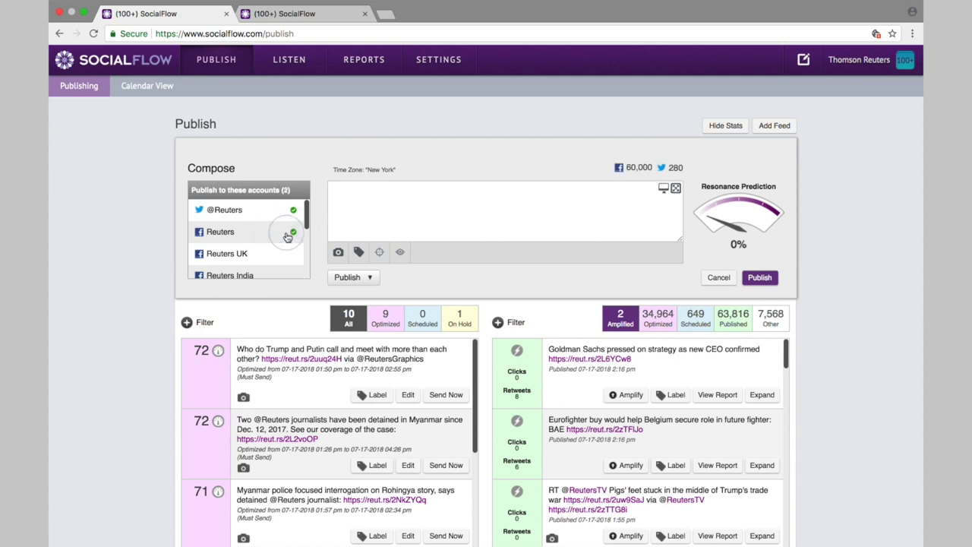
pyautogui.click(286, 250)
pyautogui.click(283, 215)
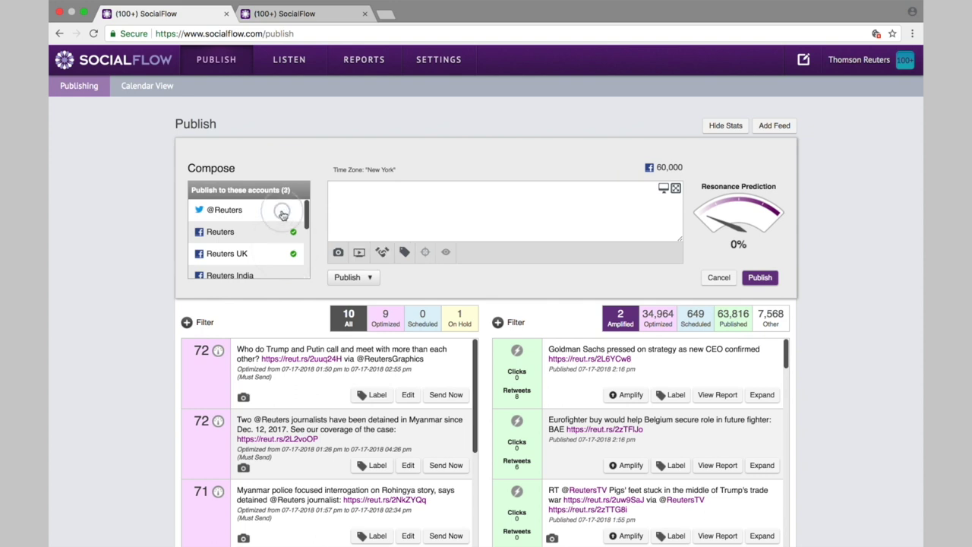
pyautogui.click(281, 249)
pyautogui.click(363, 216)
pyautogui.write('h')
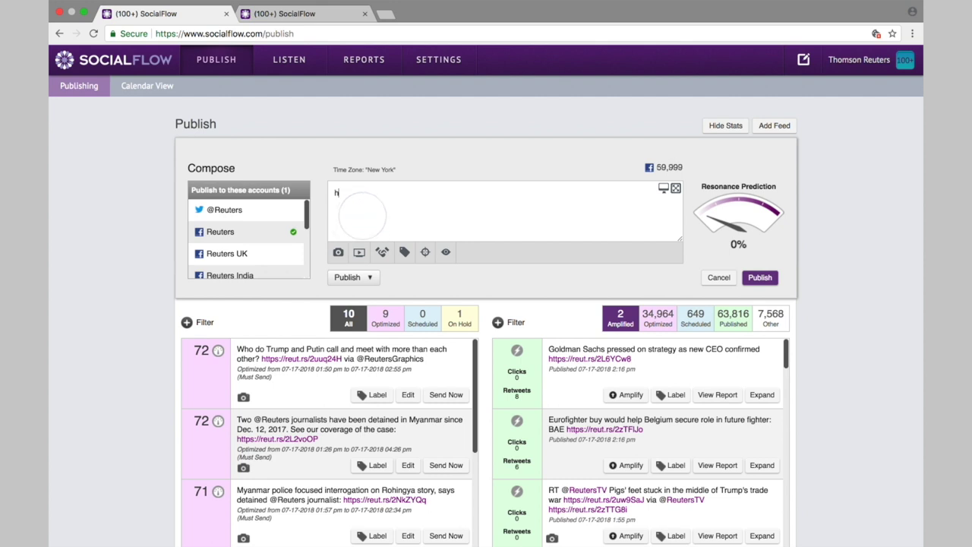
pyautogui.write('ere is my post htt')
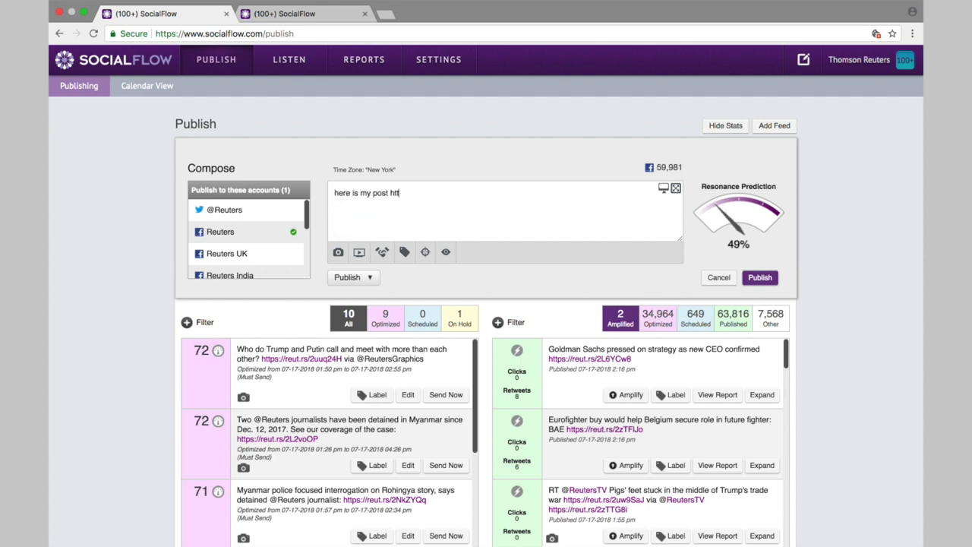
pyautogui.write('p://google.com')
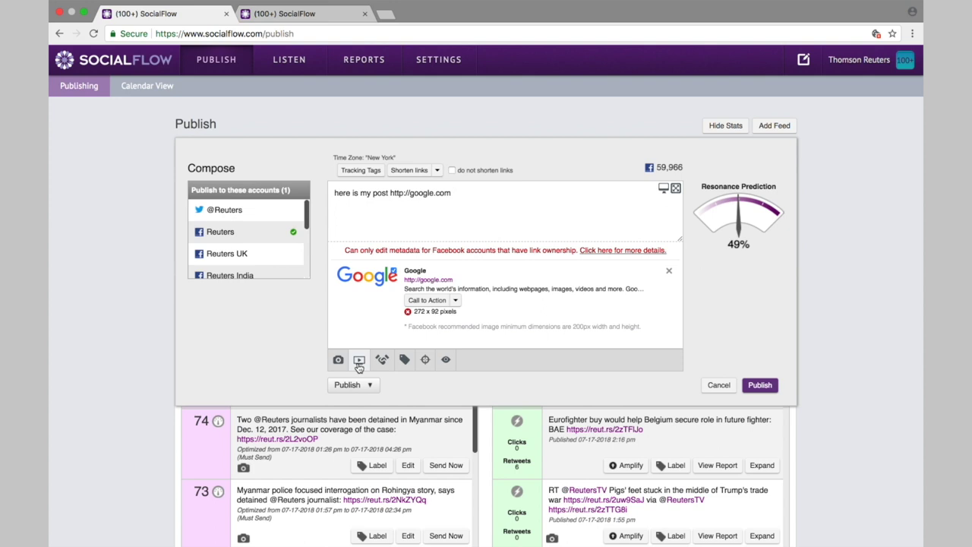
pyautogui.click(359, 361)
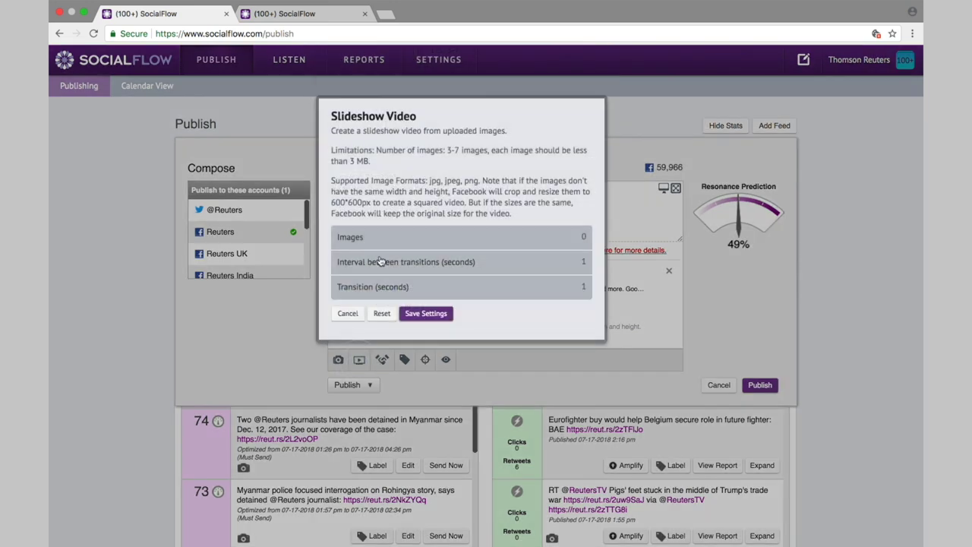
pyautogui.click(388, 234)
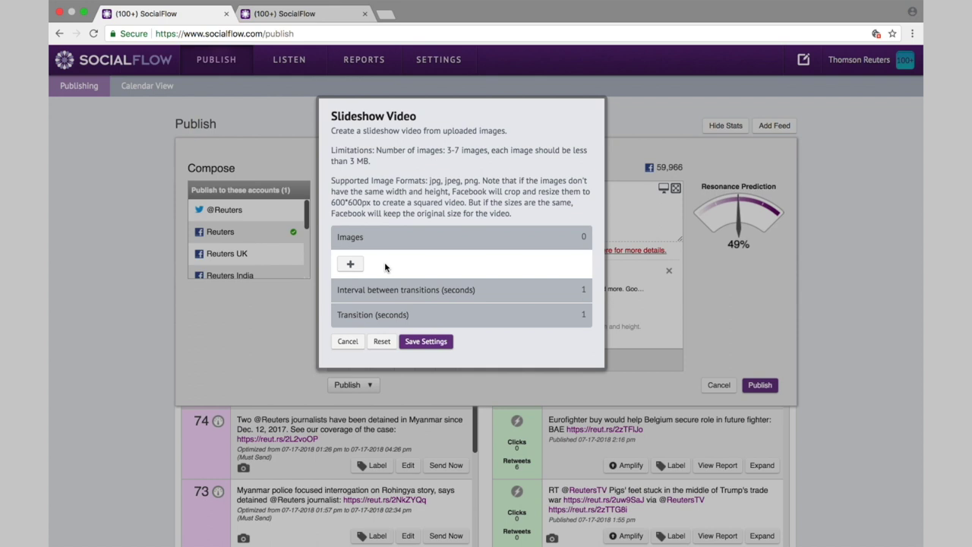
pyautogui.click(377, 290)
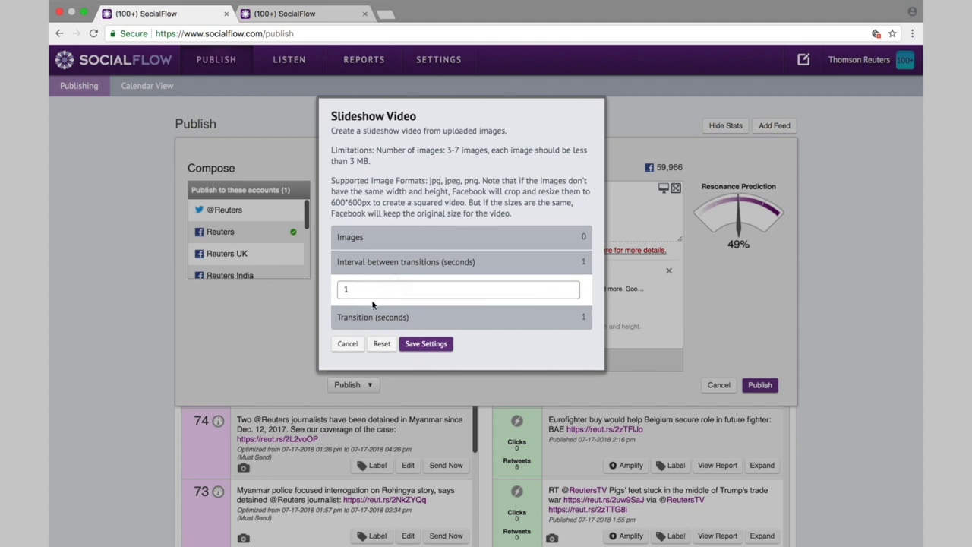
pyautogui.click(348, 343)
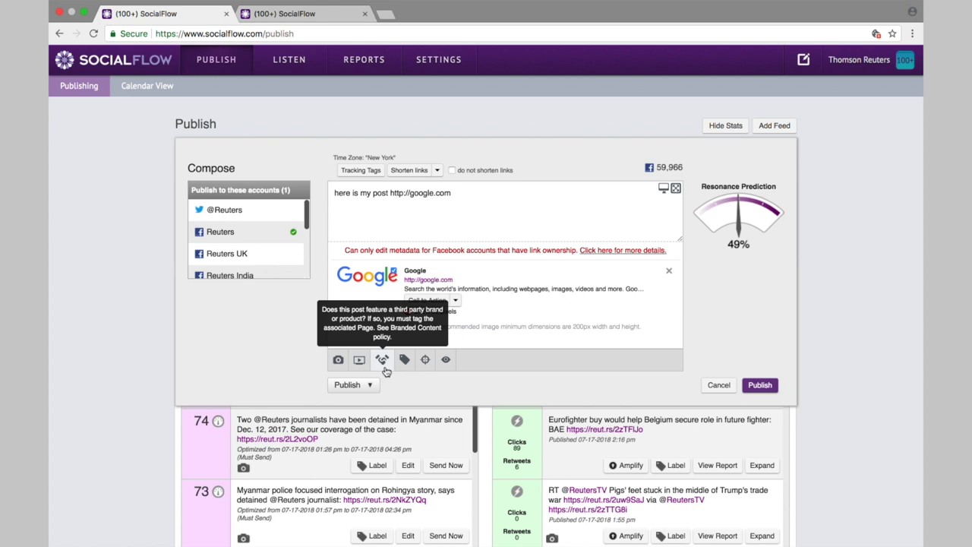
pyautogui.click(383, 360)
pyautogui.click(376, 264)
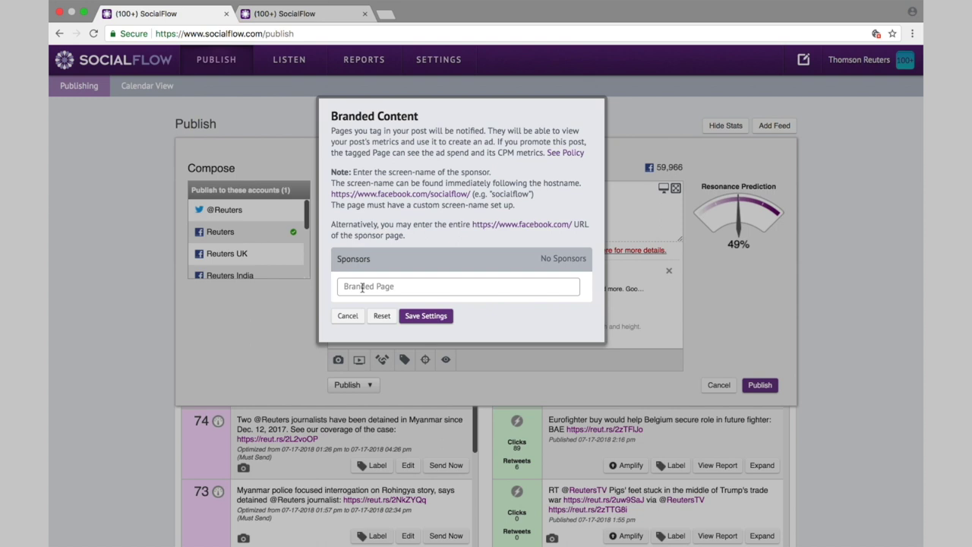
pyautogui.click(347, 316)
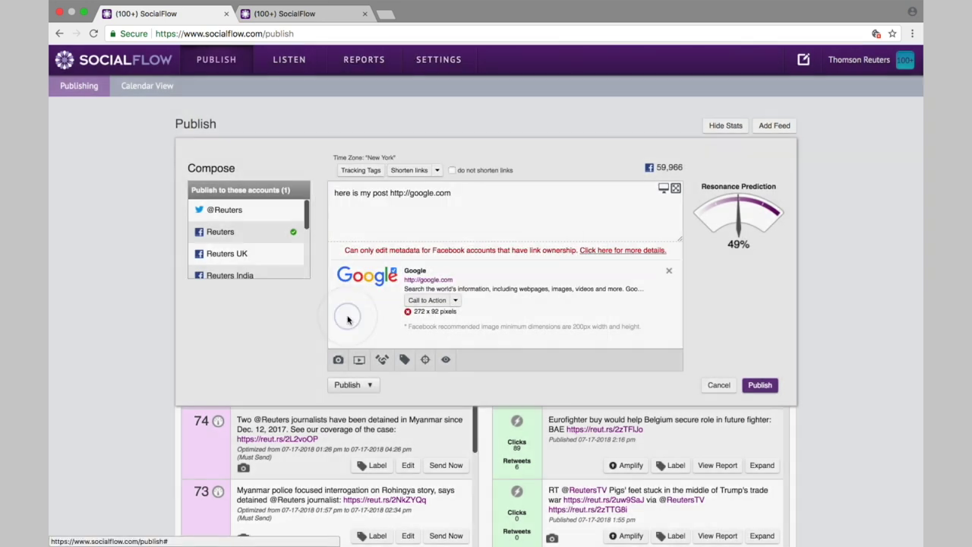
pyautogui.click(405, 365)
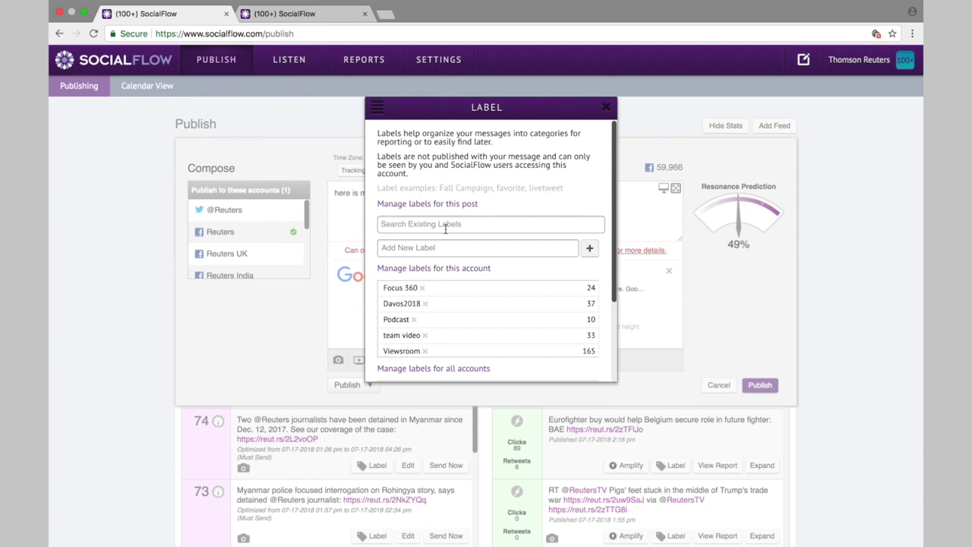
pyautogui.click(411, 247)
pyautogui.write('Sports')
pyautogui.moveTo(416, 249); pyautogui.dragTo(382, 247)
pyautogui.press('BackSpace')
pyautogui.click(396, 225)
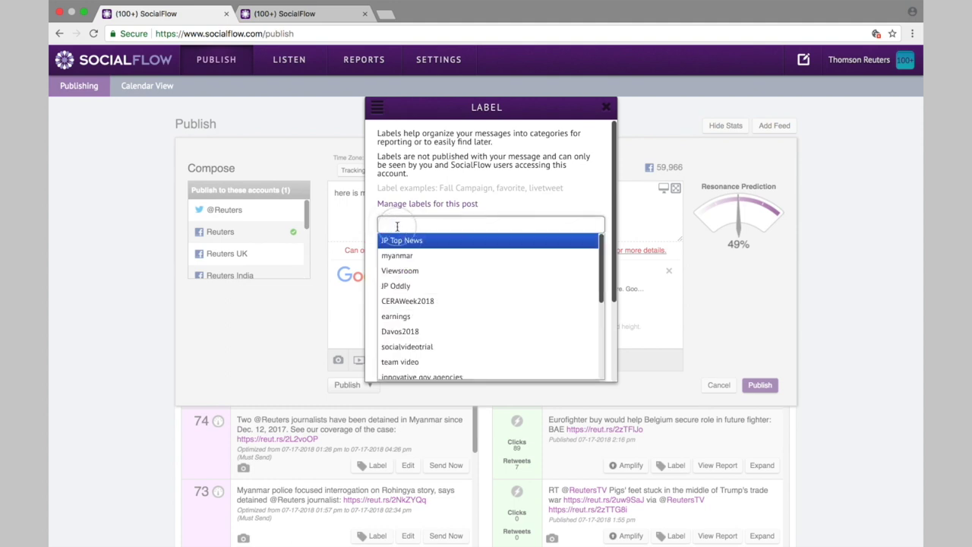
pyautogui.click(402, 271)
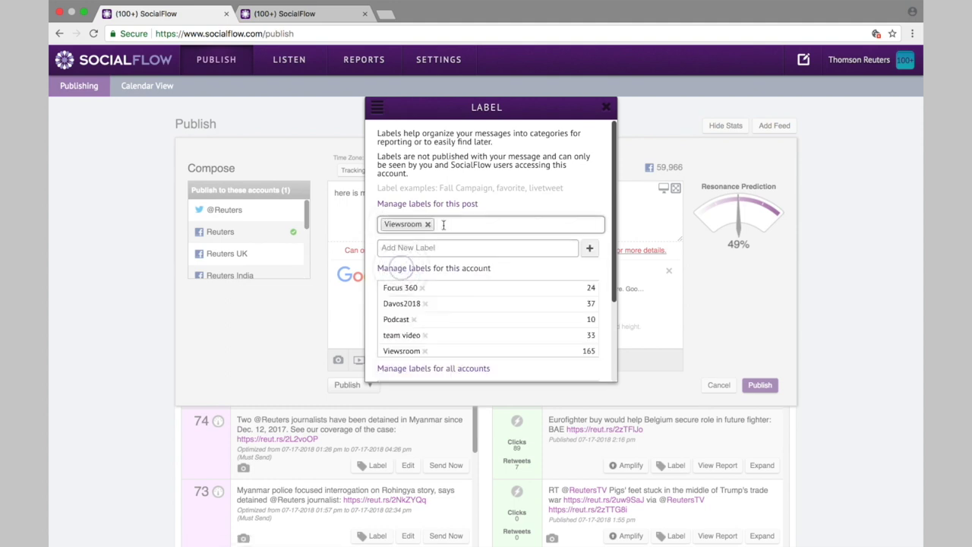
pyautogui.click(444, 225)
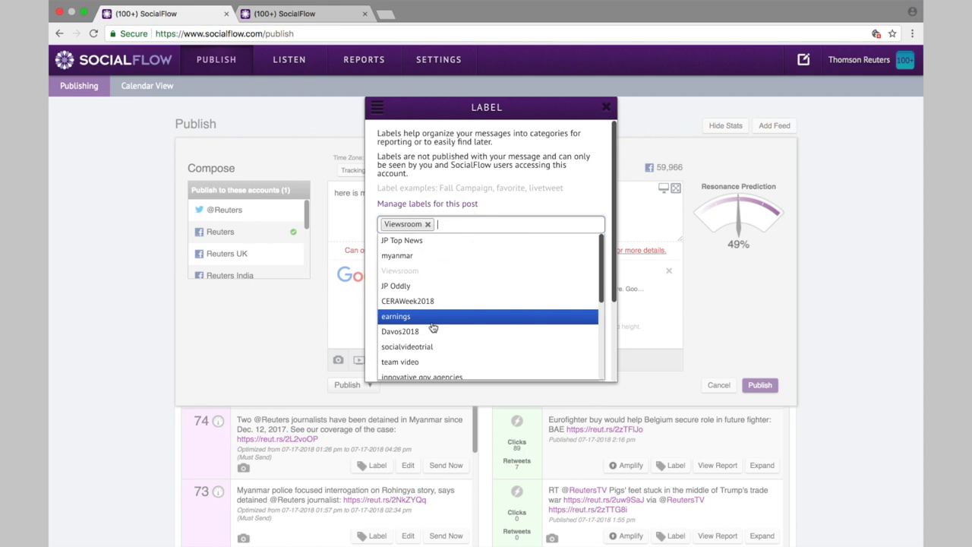
pyautogui.click(432, 361)
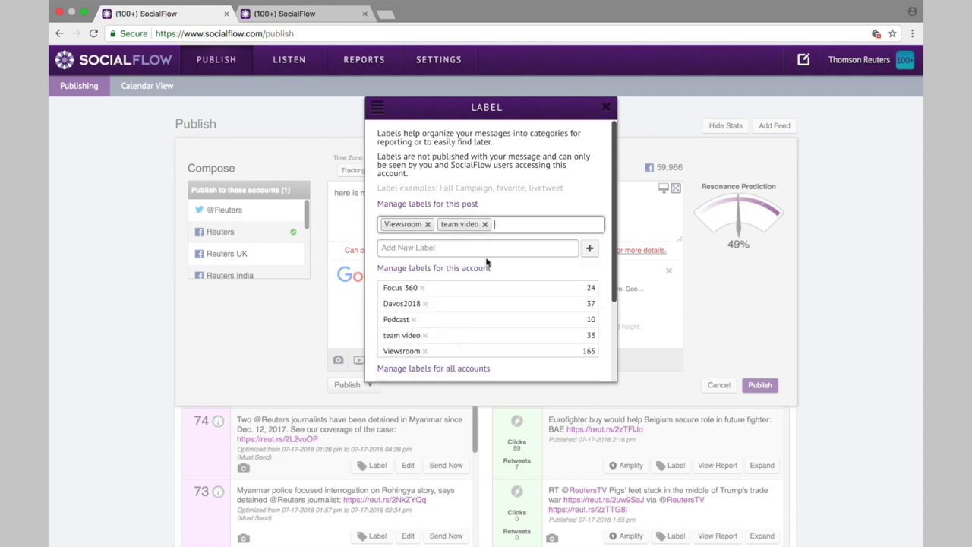
pyautogui.click(485, 224)
pyautogui.click(427, 225)
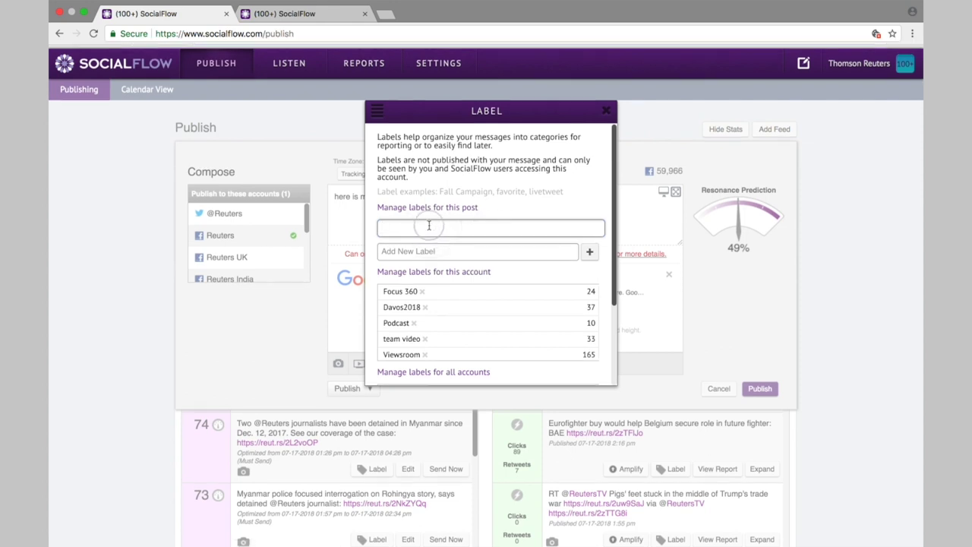
pyautogui.scroll(-3, 428, 234)
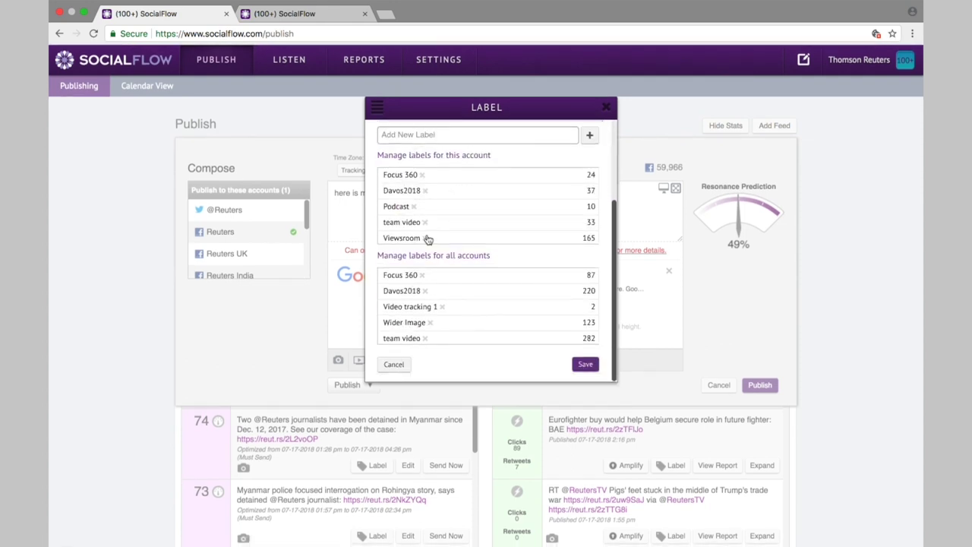
pyautogui.click(394, 362)
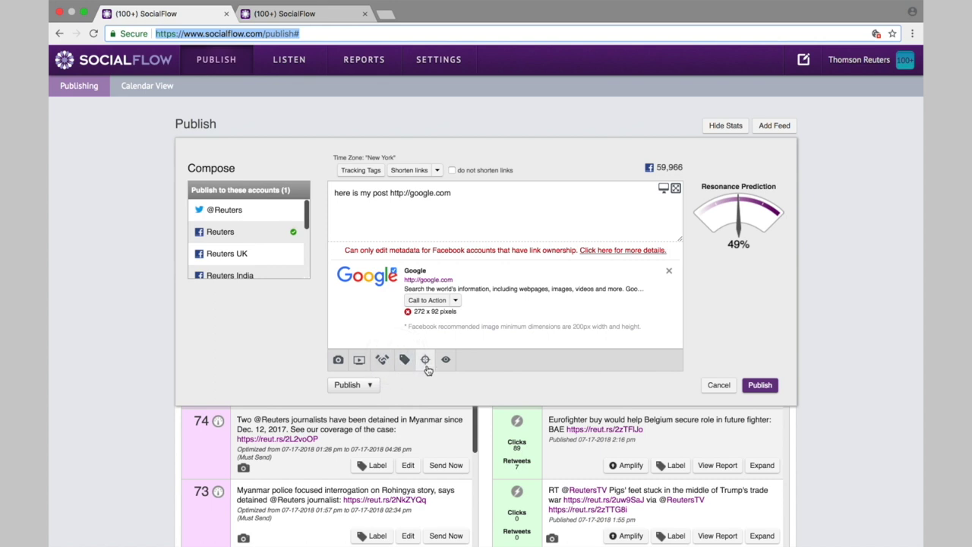
pyautogui.click(426, 363)
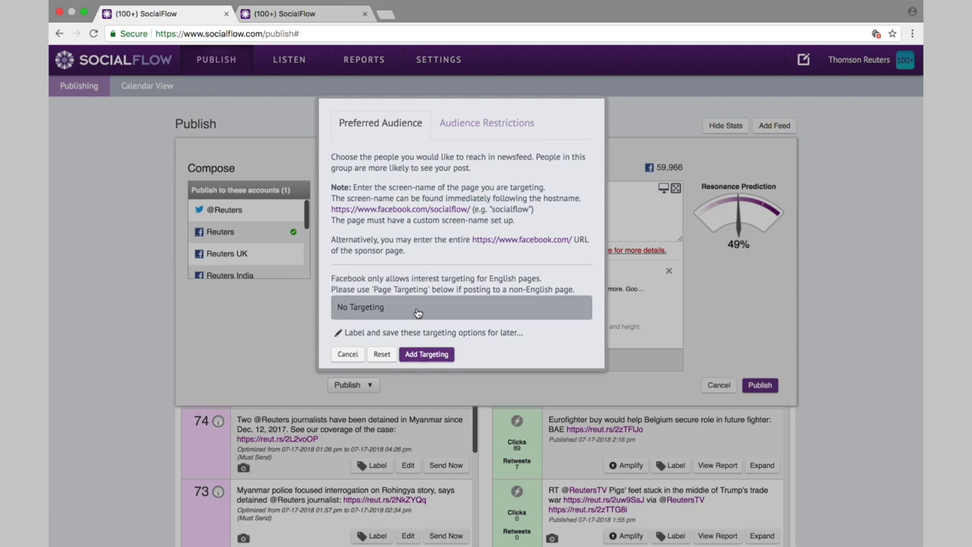
pyautogui.click(418, 313)
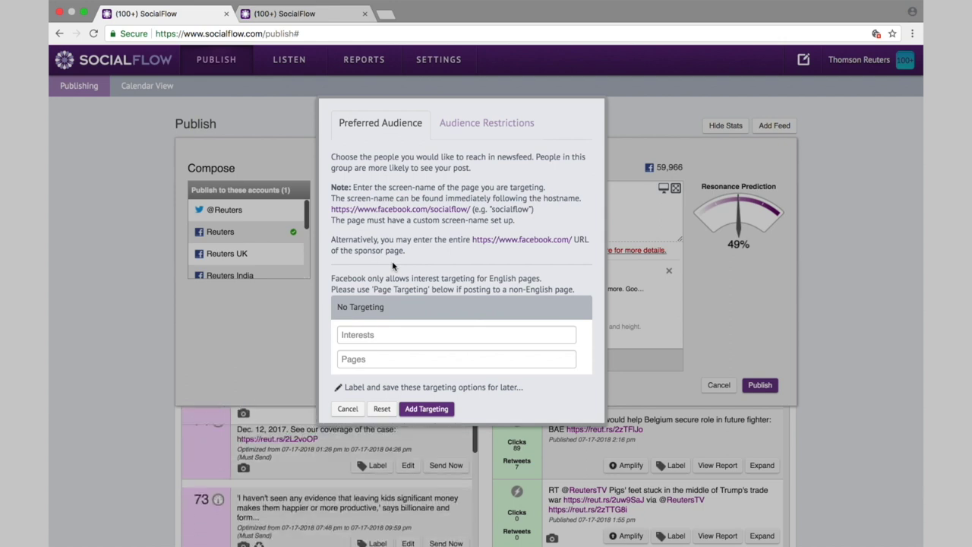
pyautogui.click(501, 131)
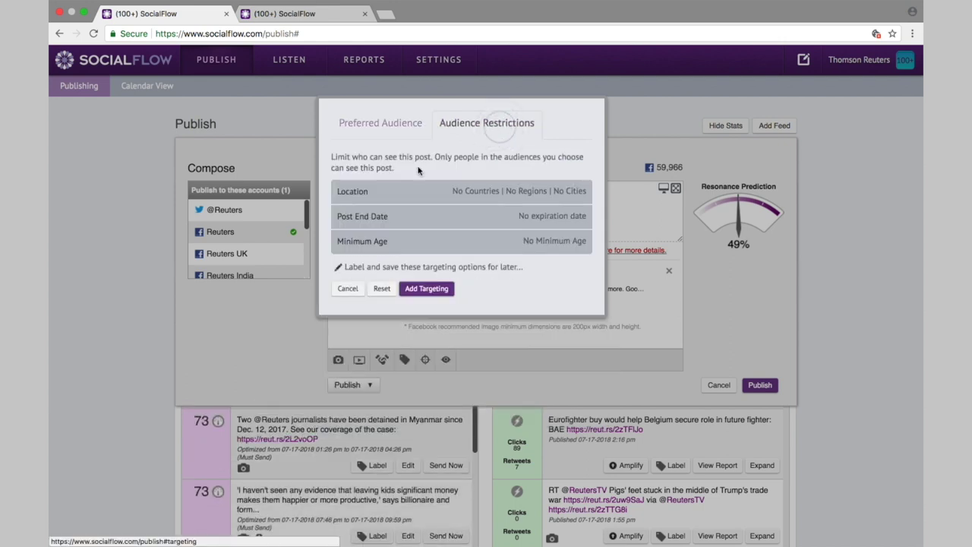
pyautogui.click(394, 195)
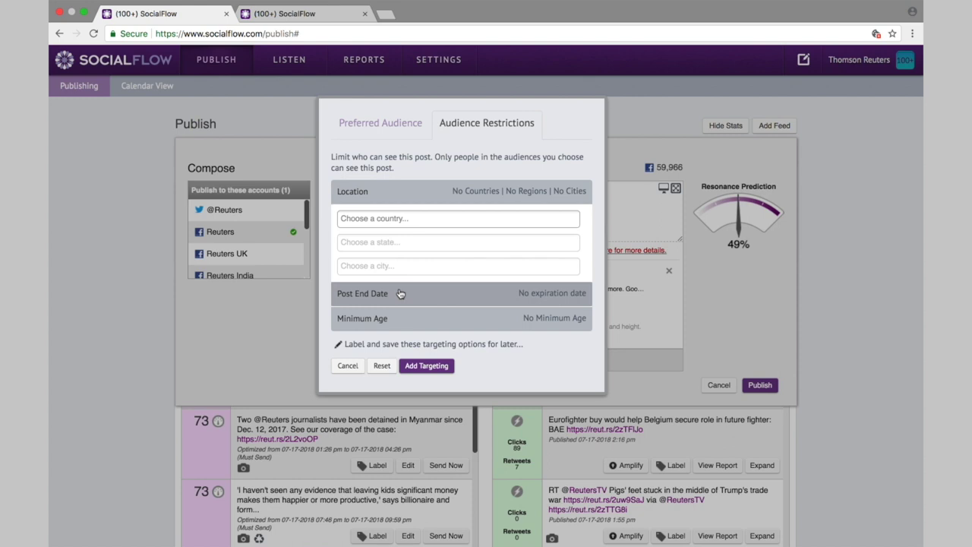
pyautogui.click(399, 319)
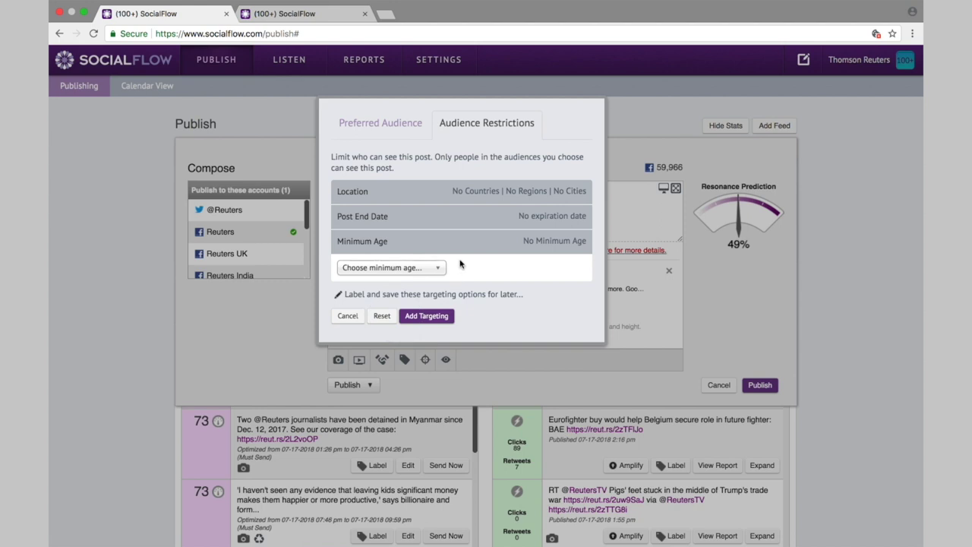
pyautogui.click(418, 268)
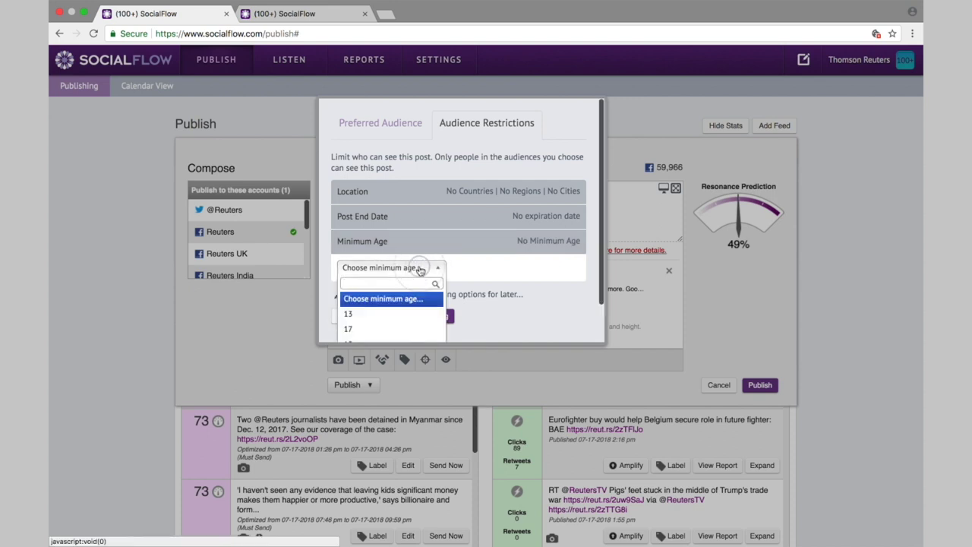
pyautogui.click(463, 268)
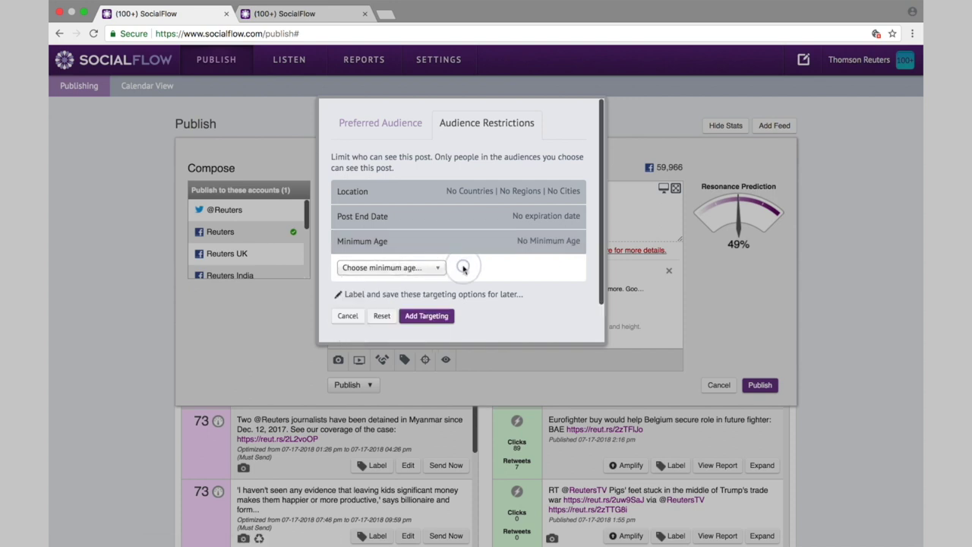
pyautogui.click(349, 317)
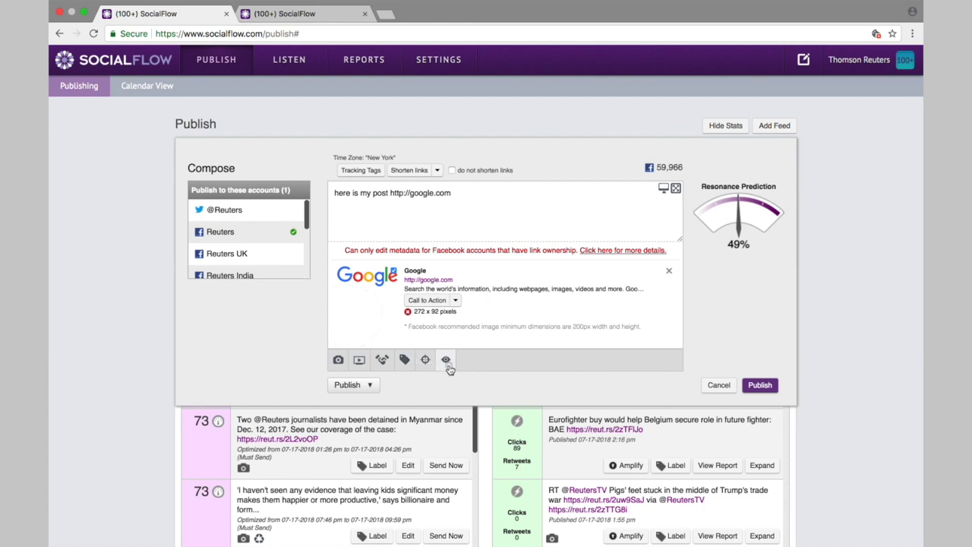
# Hide the draft post's visibility and list the publishing modes
pyautogui.click(447, 364)
pyautogui.click(374, 385)
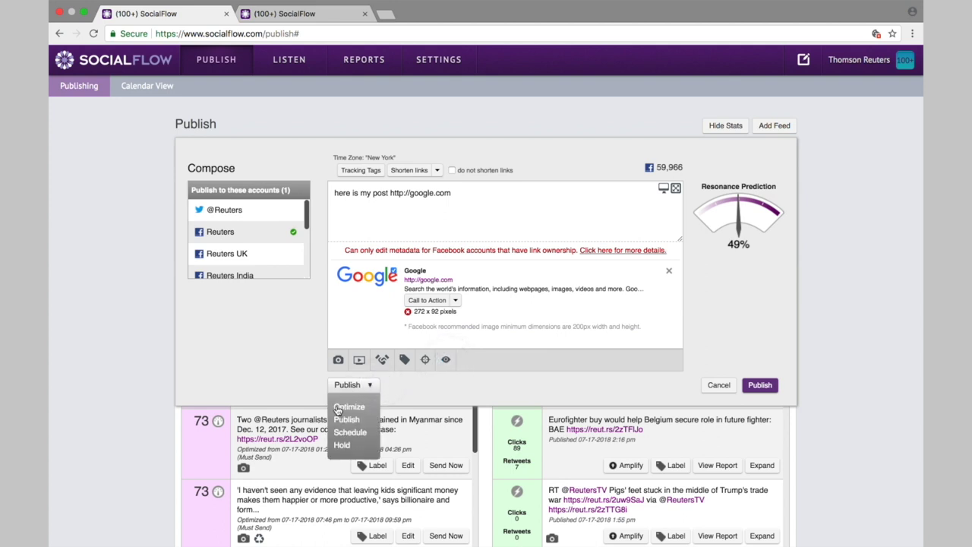
# Set the post to Optimize with a 02:27–06:27 pm window on 07-17-2018, within 4 hours
pyautogui.click(360, 409)
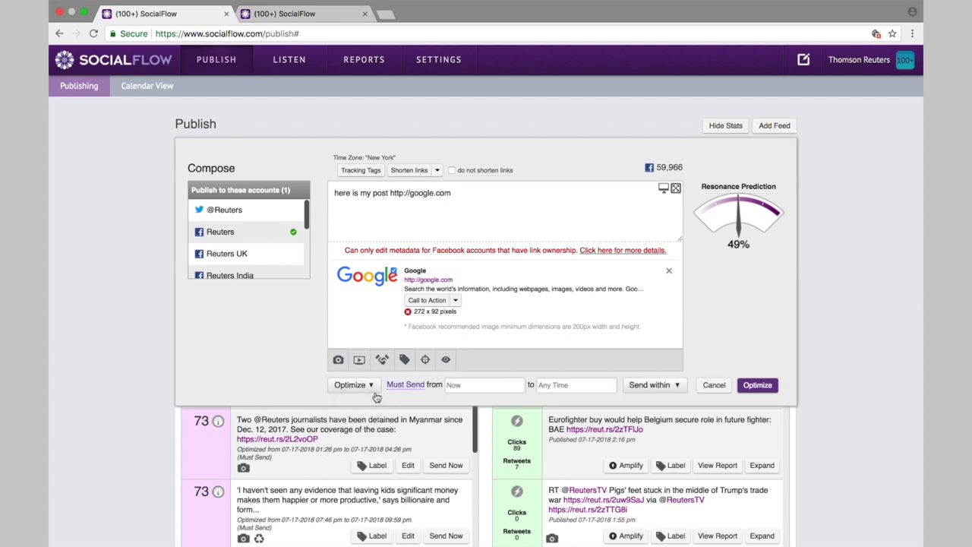
pyautogui.click(457, 386)
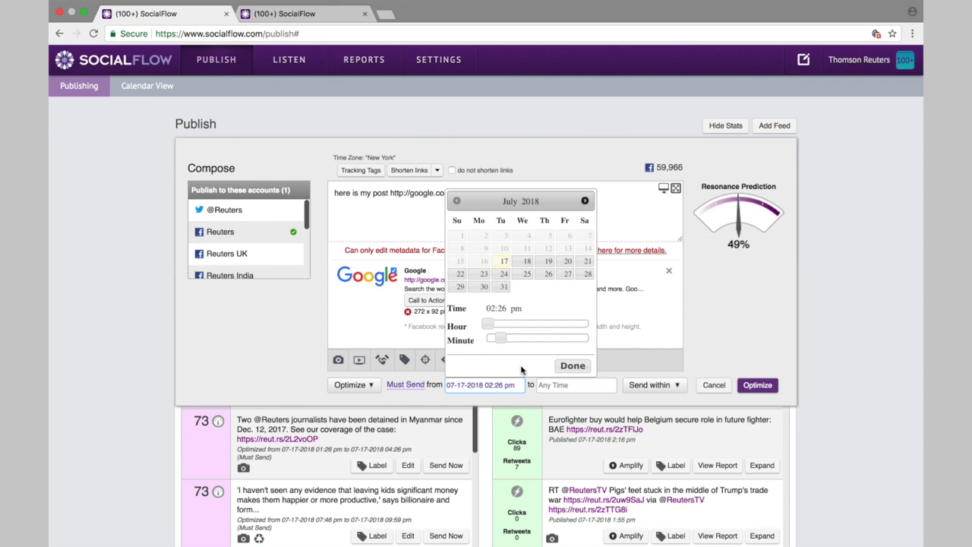
pyautogui.click(547, 384)
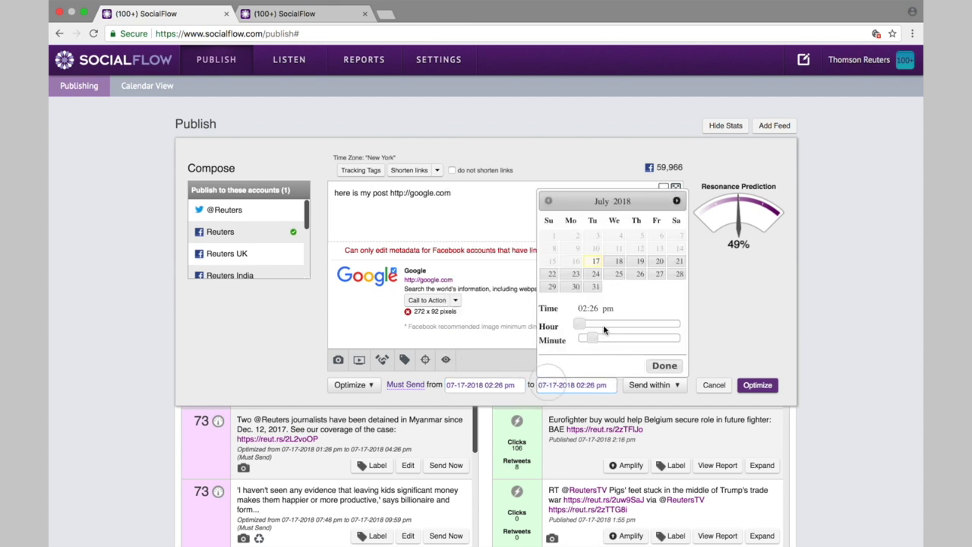
pyautogui.click(605, 326)
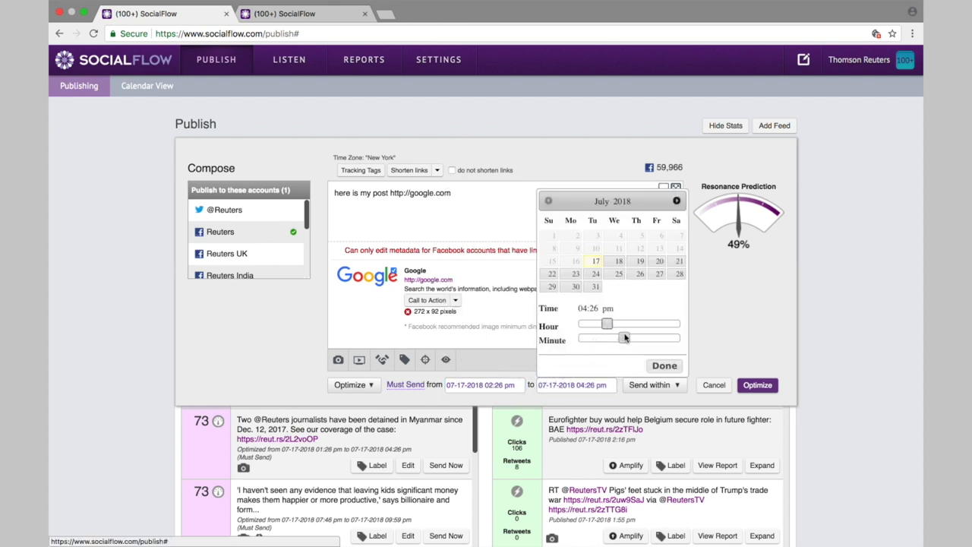
pyautogui.moveTo(625, 338); pyautogui.dragTo(634, 338)
pyautogui.click(671, 366)
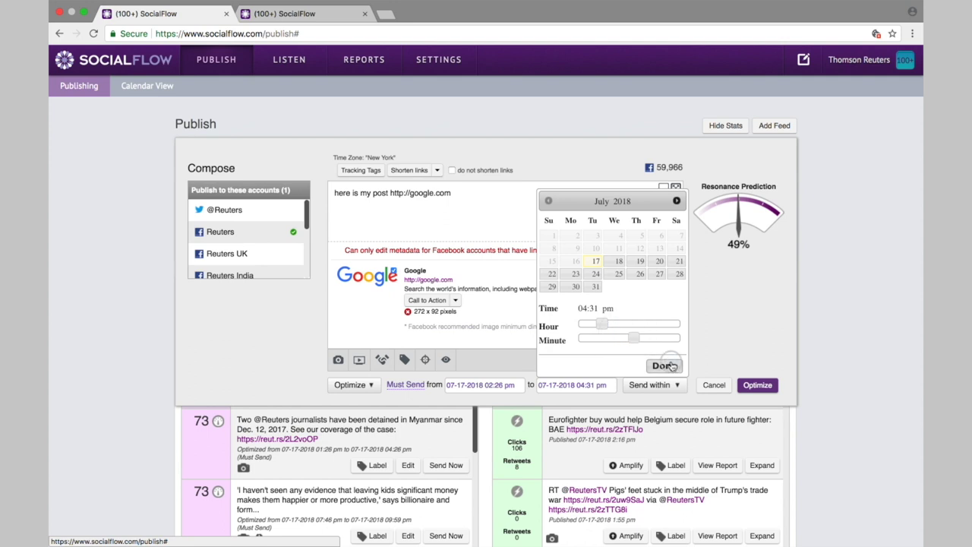
pyautogui.click(675, 385)
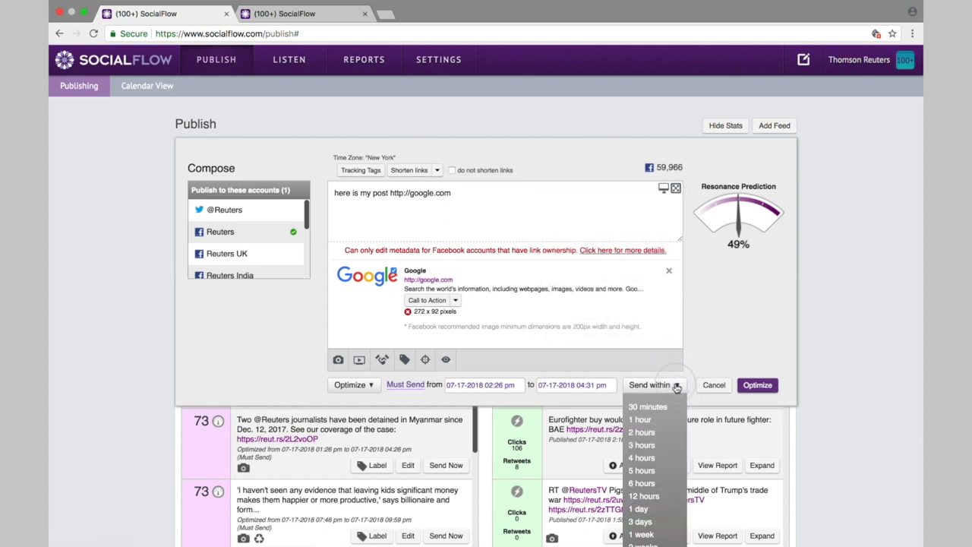
pyautogui.click(642, 459)
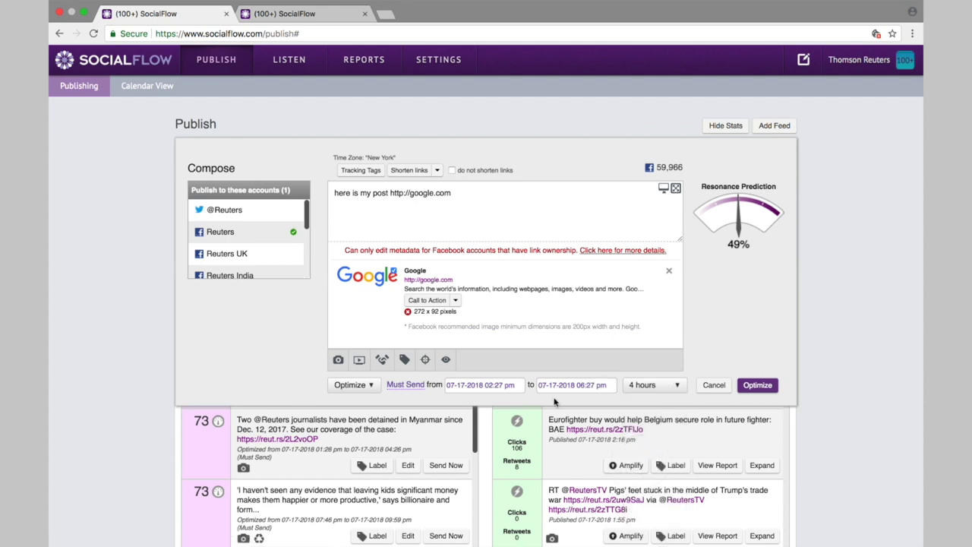
# Keep the 4-hour send duration and switch the post from Can Send to Must Send
pyautogui.click(396, 385)
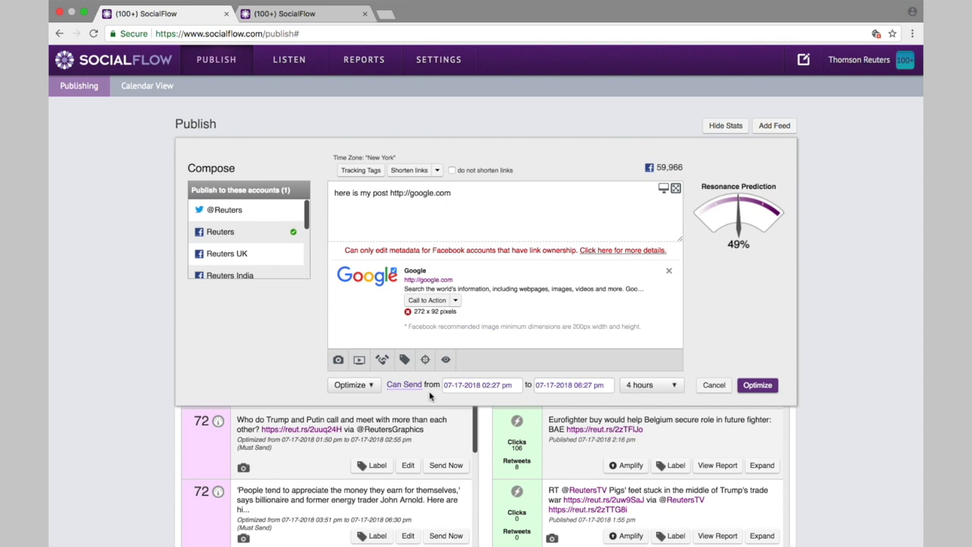
pyautogui.click(658, 387)
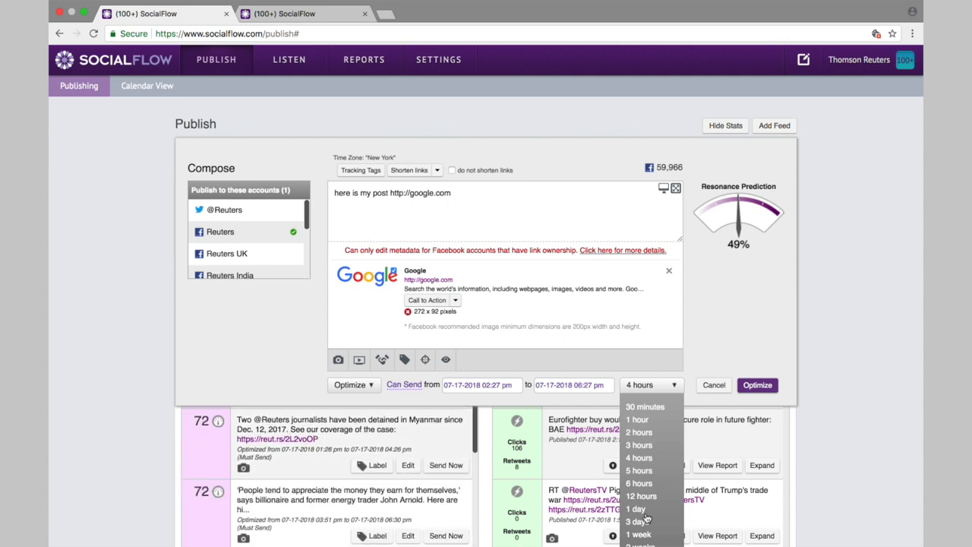
pyautogui.click(428, 392)
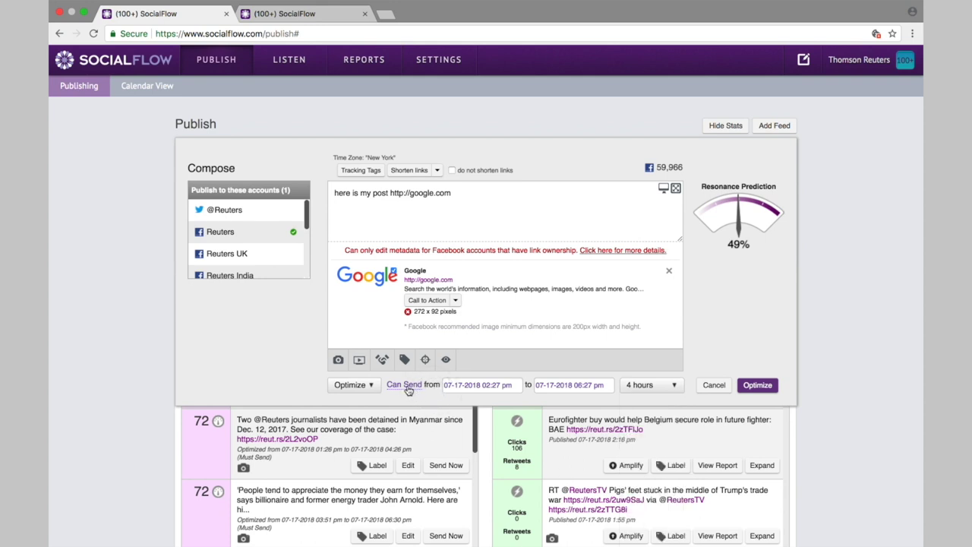
pyautogui.click(407, 386)
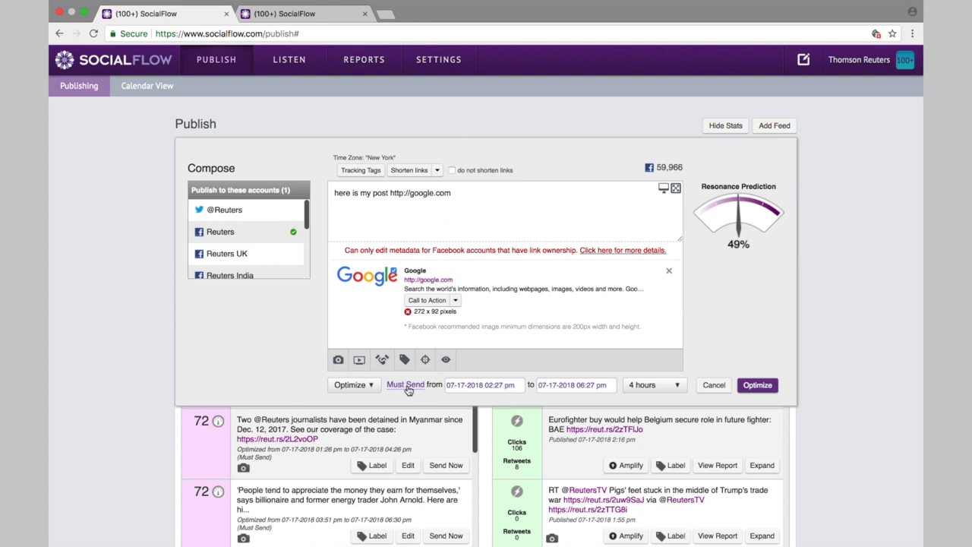
# Move the sending window's end time to 06:30 pm on 07-17-2018
pyautogui.click(579, 385)
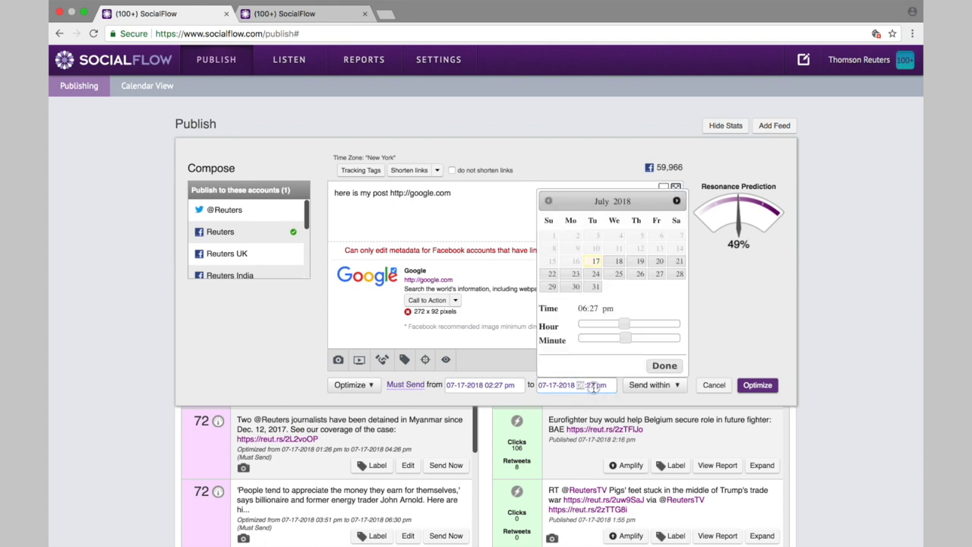
pyautogui.click(594, 385)
pyautogui.click(663, 368)
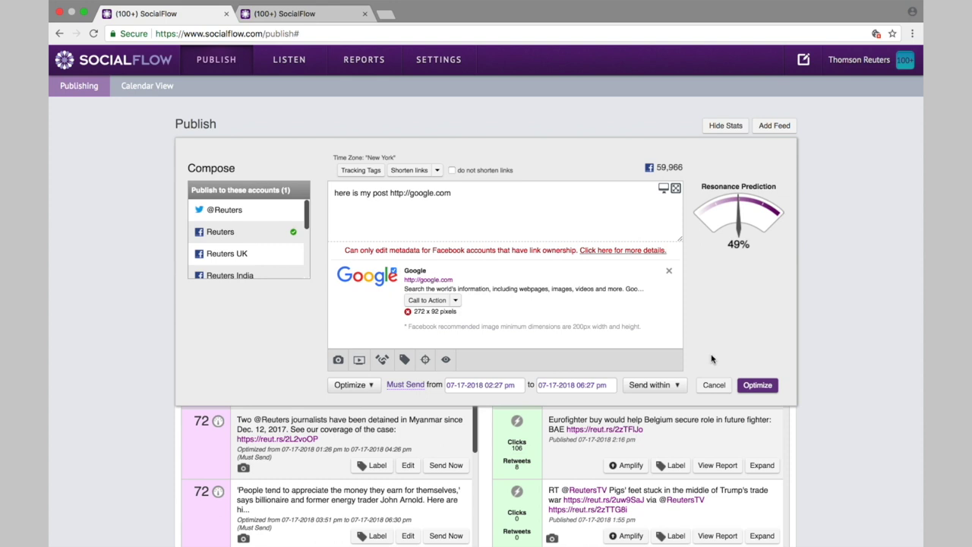
pyautogui.click(588, 385)
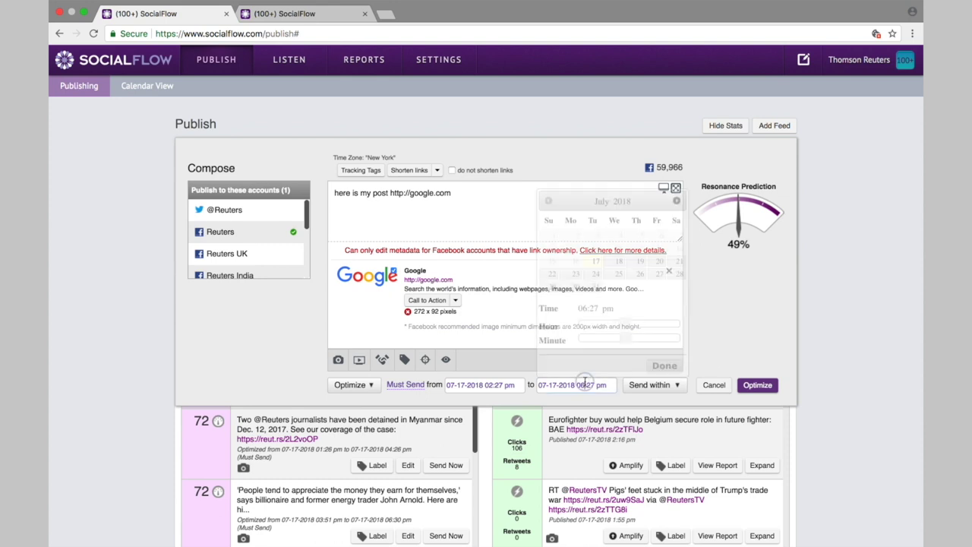
pyautogui.moveTo(637, 337); pyautogui.dragTo(651, 339)
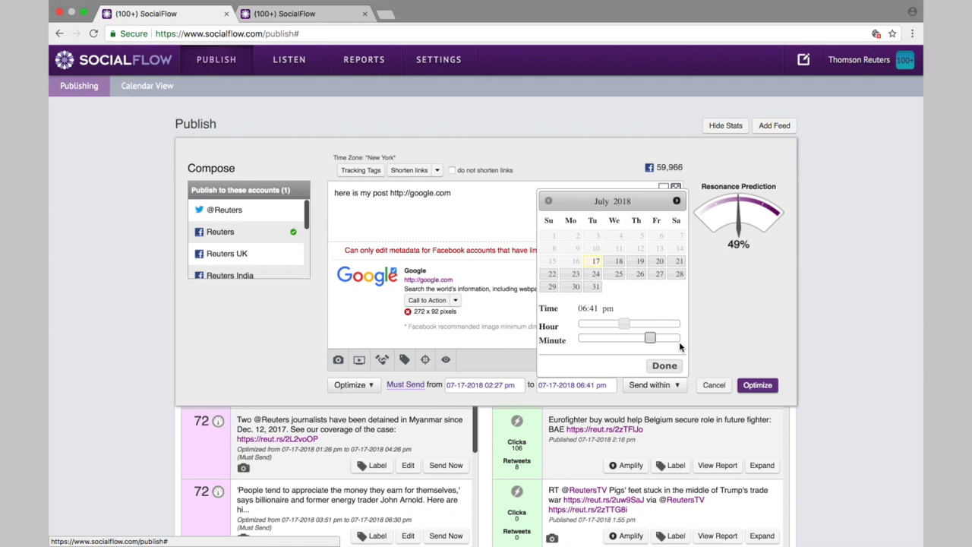
pyautogui.moveTo(652, 337); pyautogui.dragTo(633, 338)
pyautogui.click(713, 336)
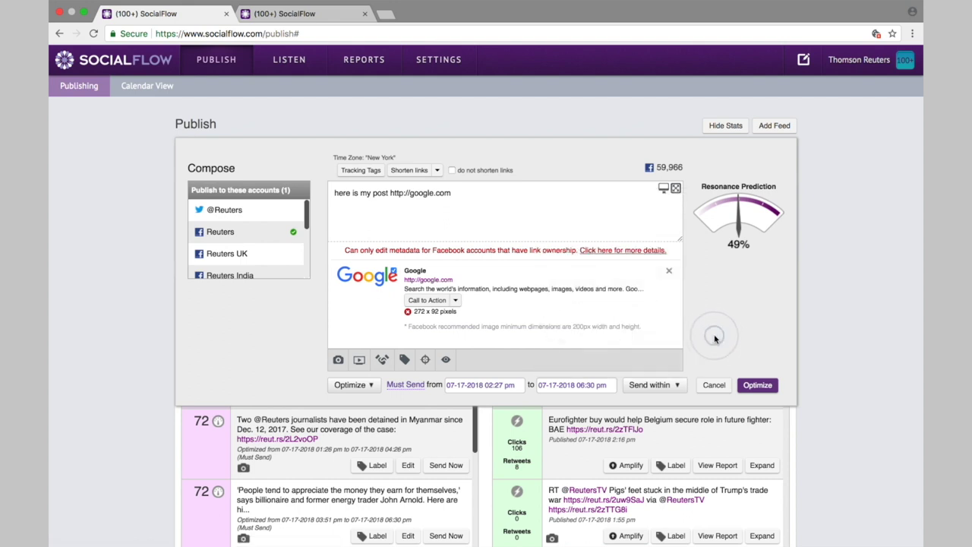
# Try Schedule with a send date, switch to Hold, then cancel the draft post
pyautogui.click(373, 385)
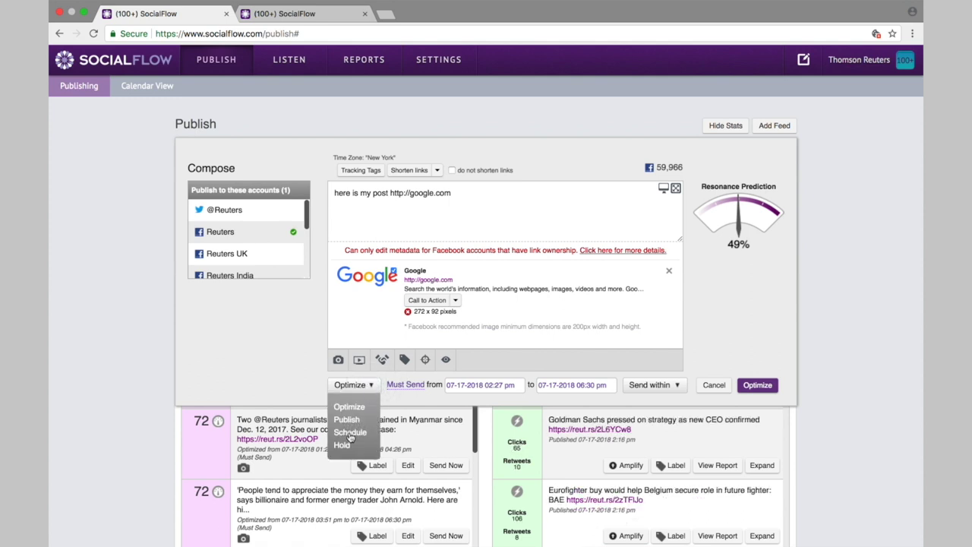
pyautogui.click(350, 433)
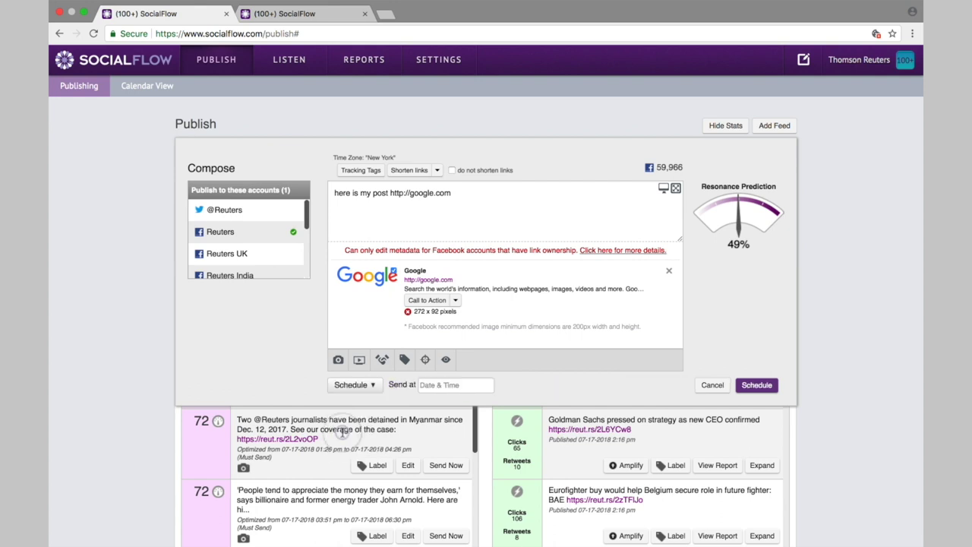
pyautogui.click(427, 386)
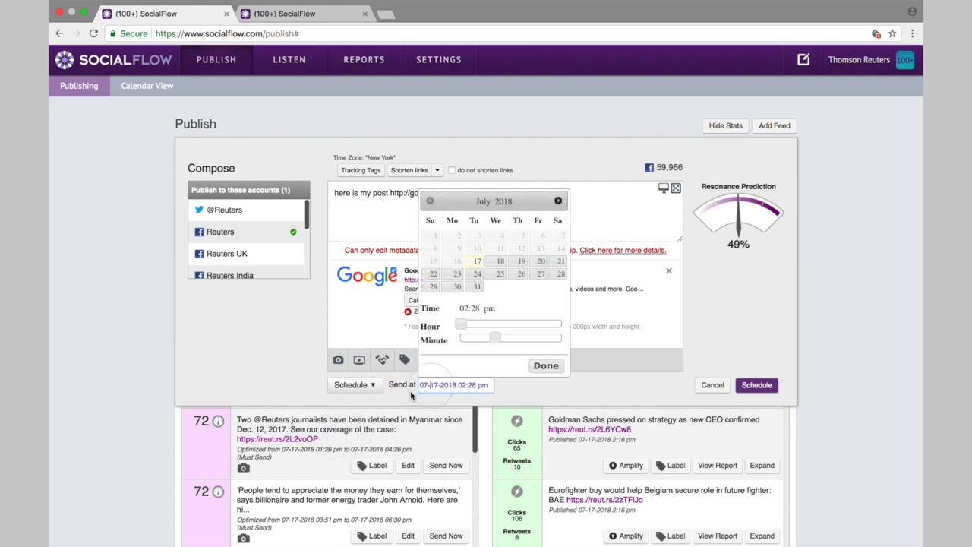
pyautogui.click(411, 394)
pyautogui.click(370, 384)
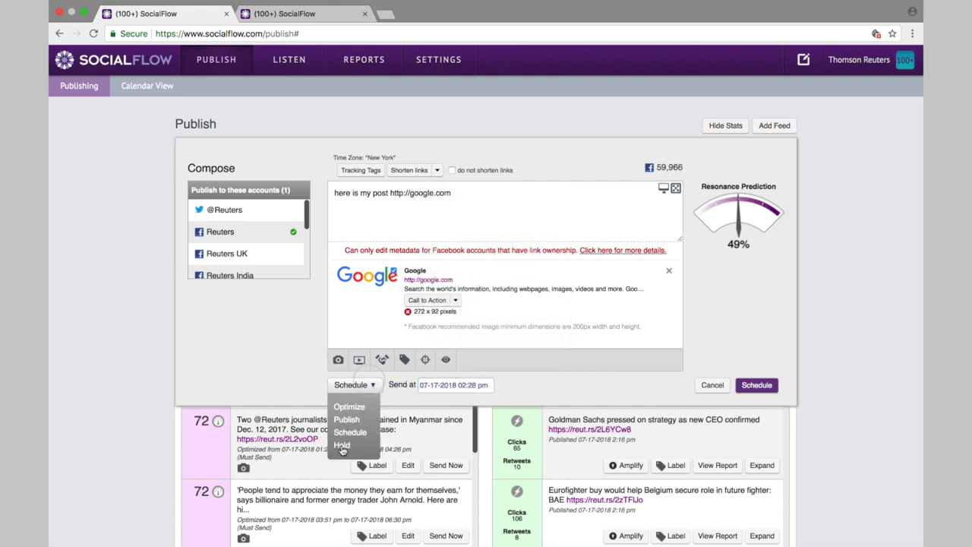
pyautogui.click(342, 449)
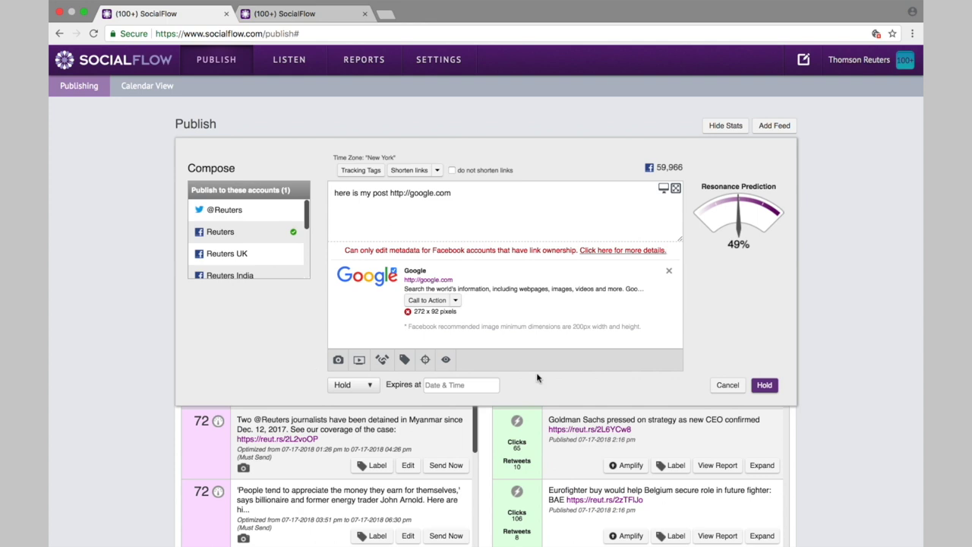
pyautogui.click(727, 385)
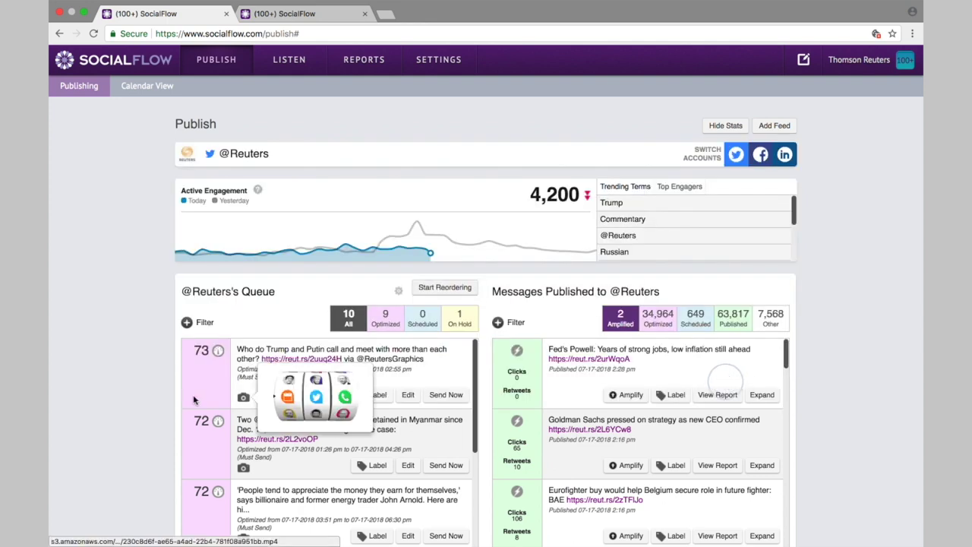
# Toggle off the '9 Optimized' filter so only the held #WorldCup post remains listed
pyautogui.click(159, 396)
pyautogui.scroll(-3, 158, 396)
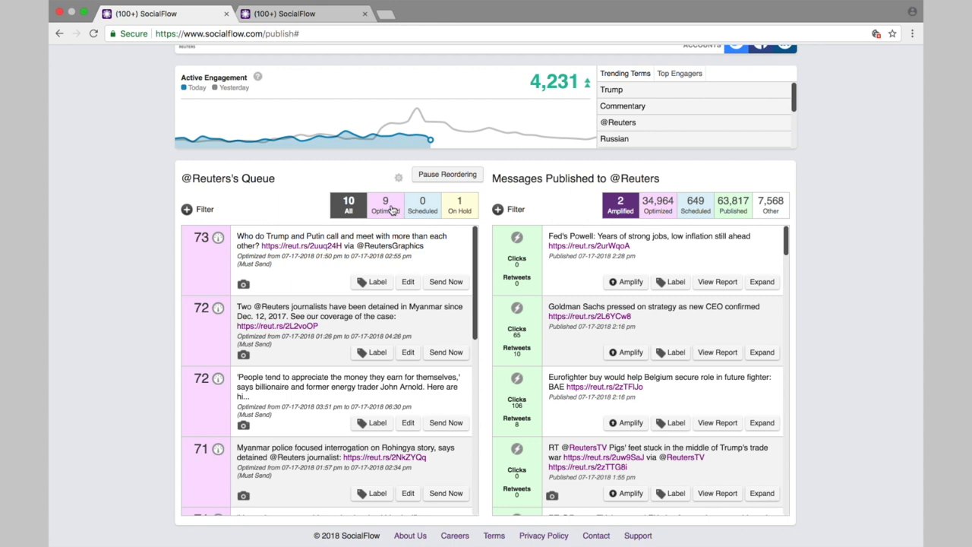
pyautogui.click(392, 210)
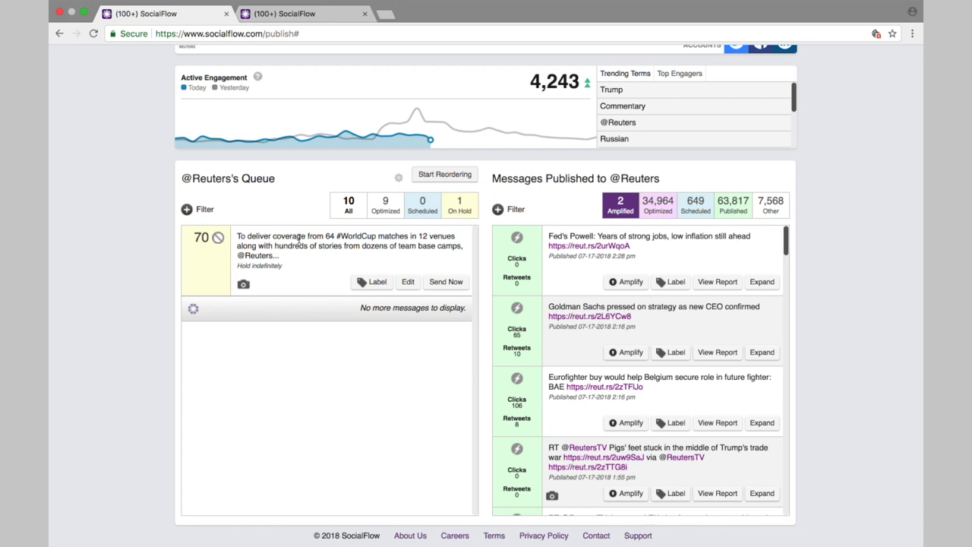
# Try switching the held World Cup post to Optimize sending, then cancel the edit
pyautogui.click(408, 282)
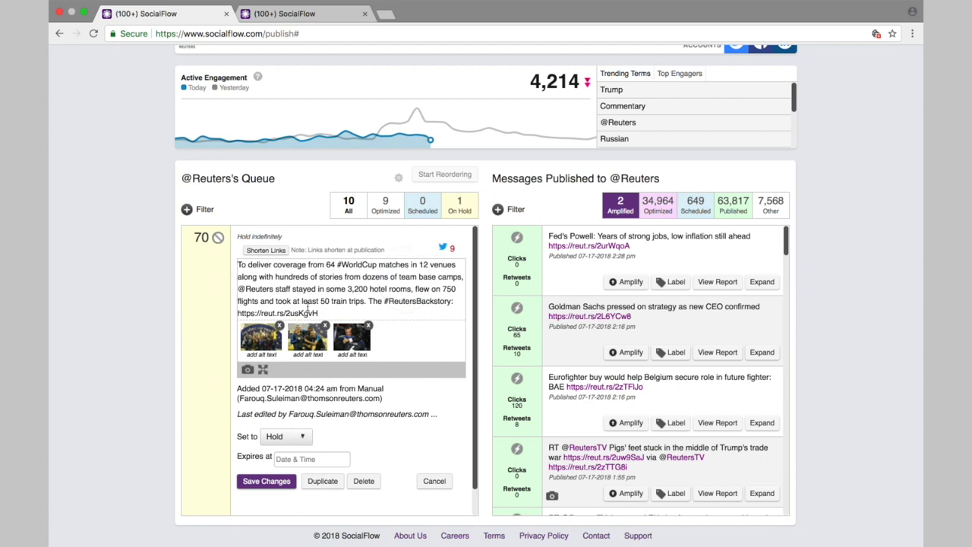
pyautogui.click(304, 439)
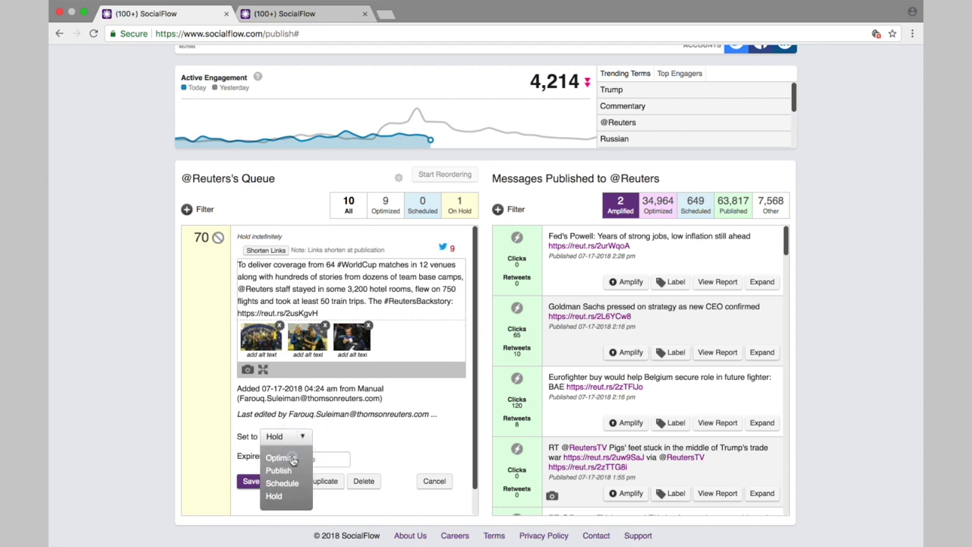
pyautogui.click(293, 459)
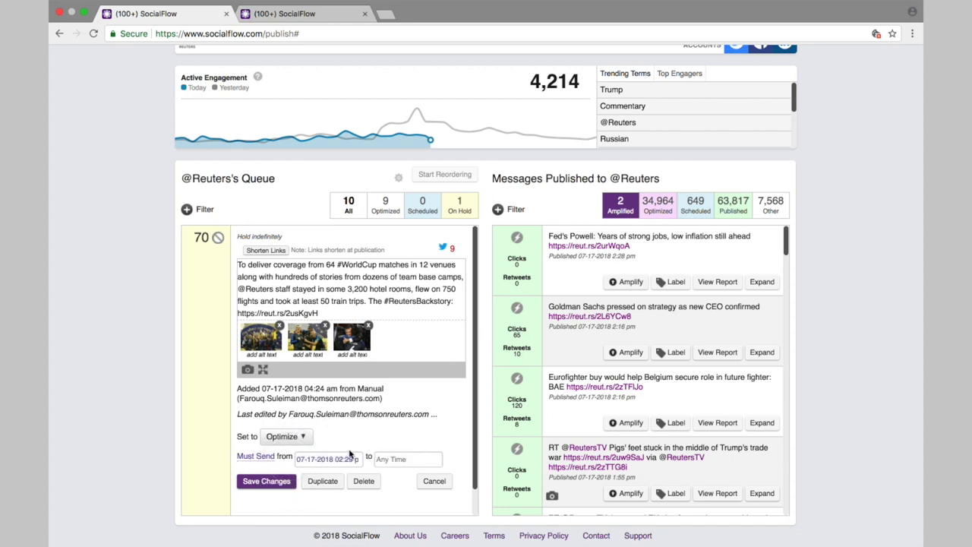
pyautogui.click(431, 483)
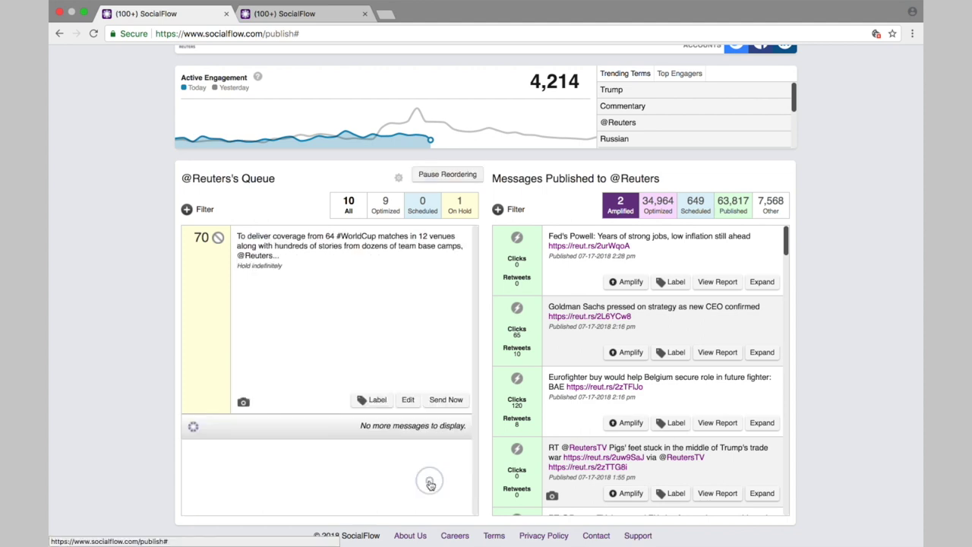
# Show all 10 queue posts, then open and close the Myanmar post editor without saving
pyautogui.click(356, 214)
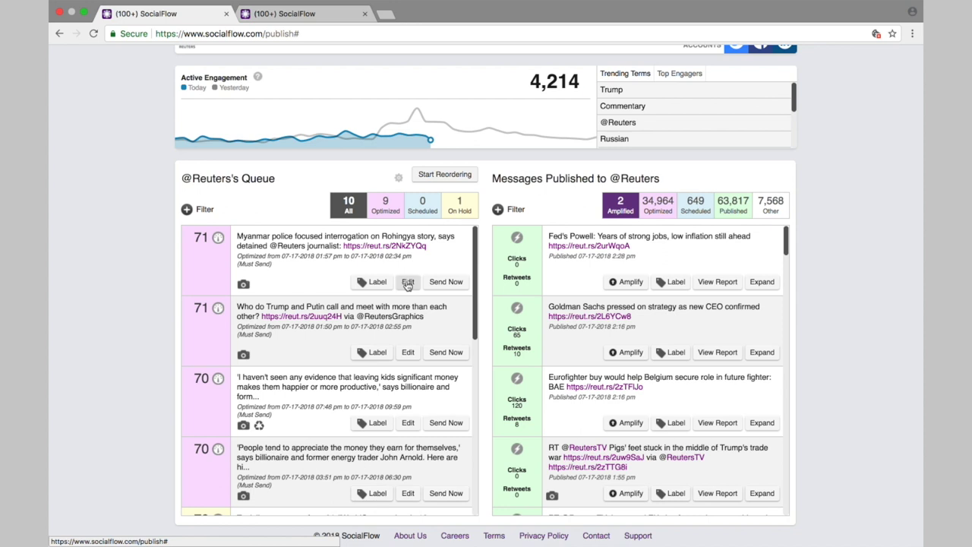
pyautogui.click(408, 282)
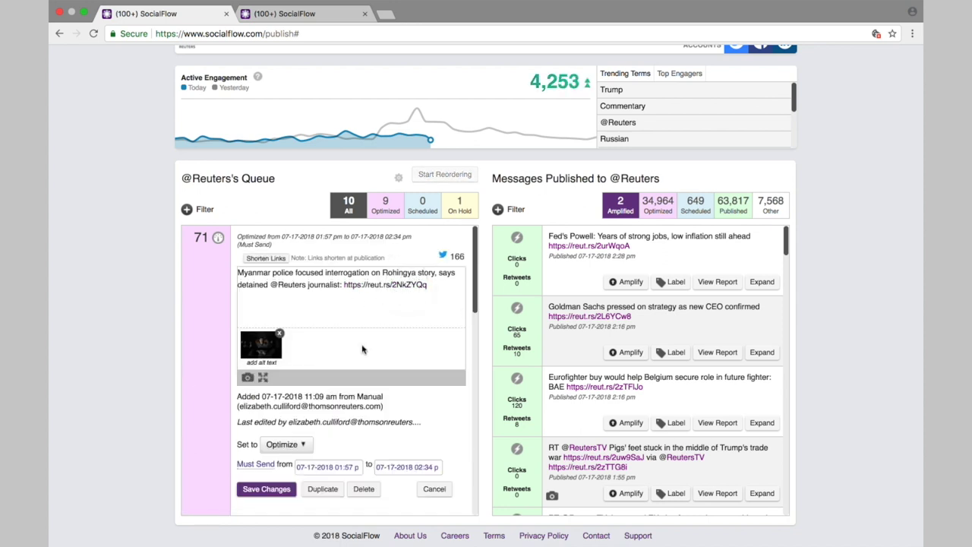
pyautogui.click(434, 490)
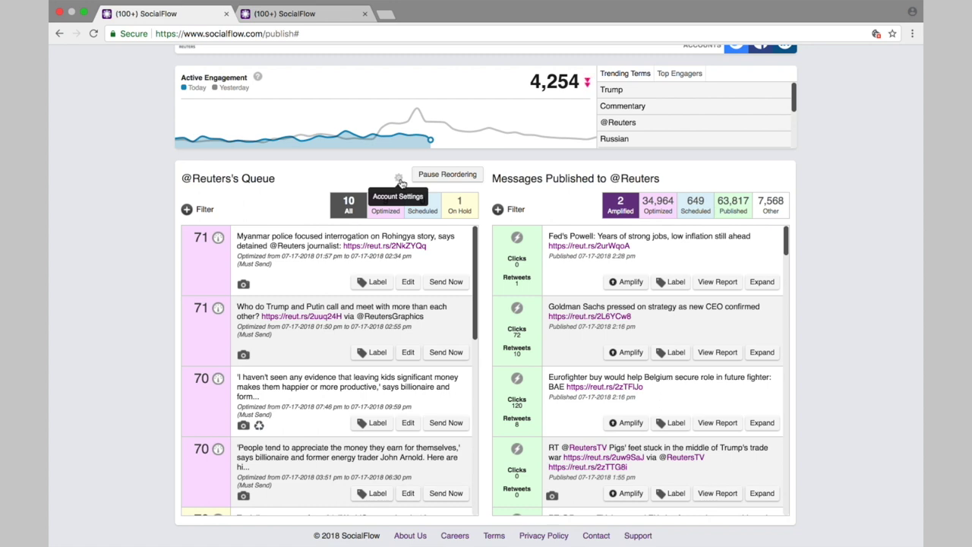
pyautogui.click(399, 180)
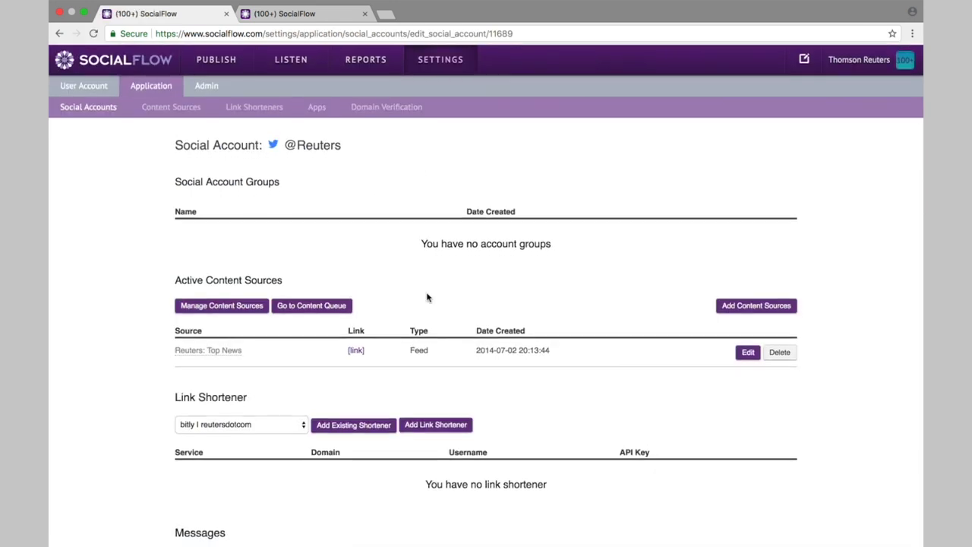
pyautogui.scroll(-5, 427, 297)
pyautogui.scroll(-3, 428, 297)
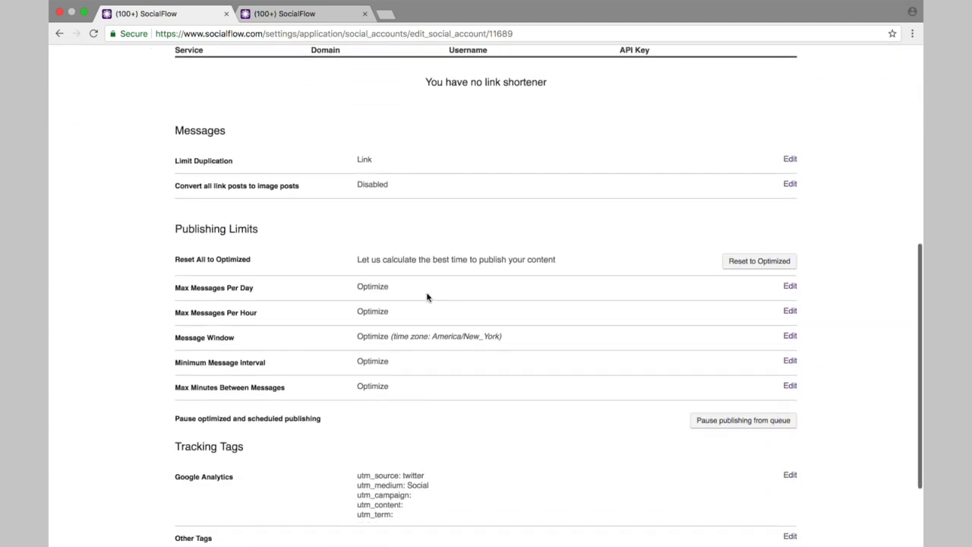
pyautogui.rightClick(427, 295)
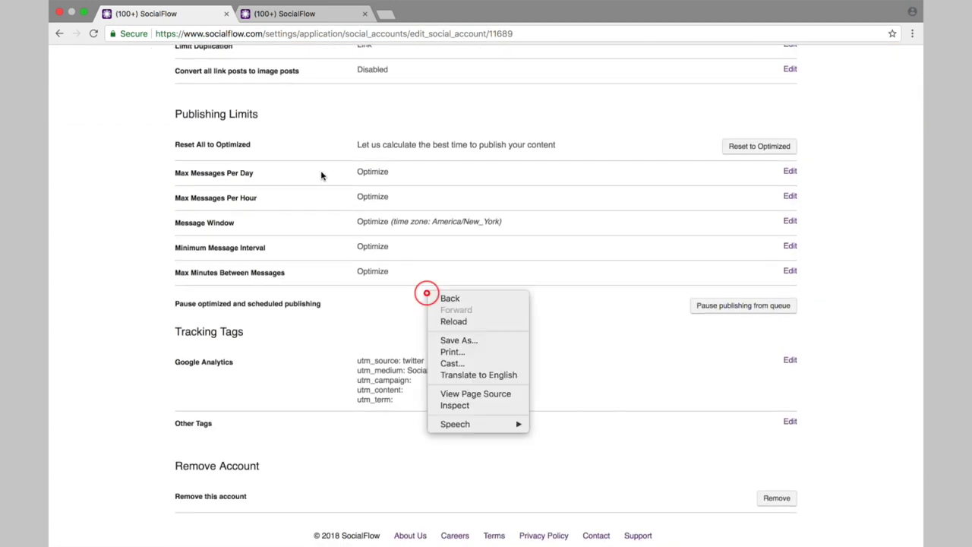
pyautogui.click(234, 144)
pyautogui.click(164, 148)
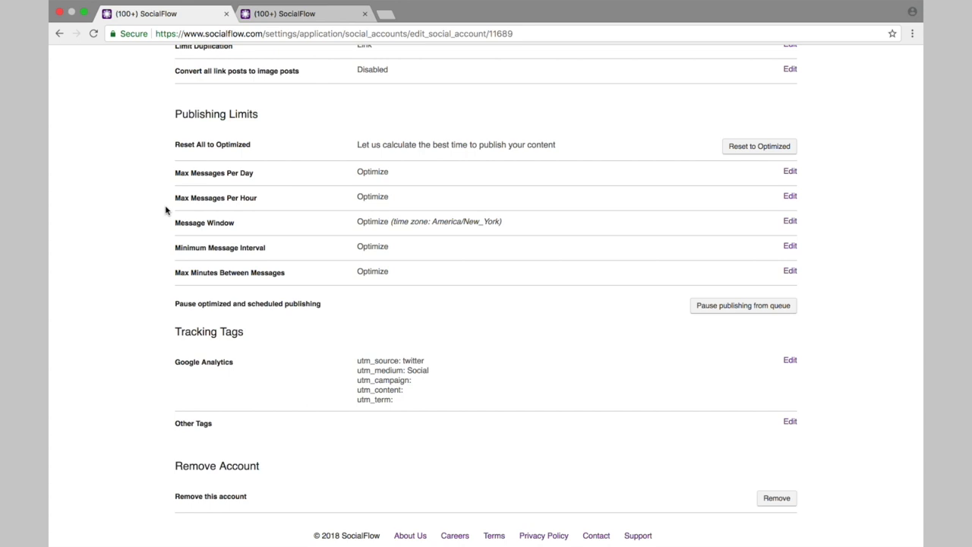
# Open and cancel edits to Message Window and Minimum Message Interval, leaving both on Optimize
pyautogui.click(789, 221)
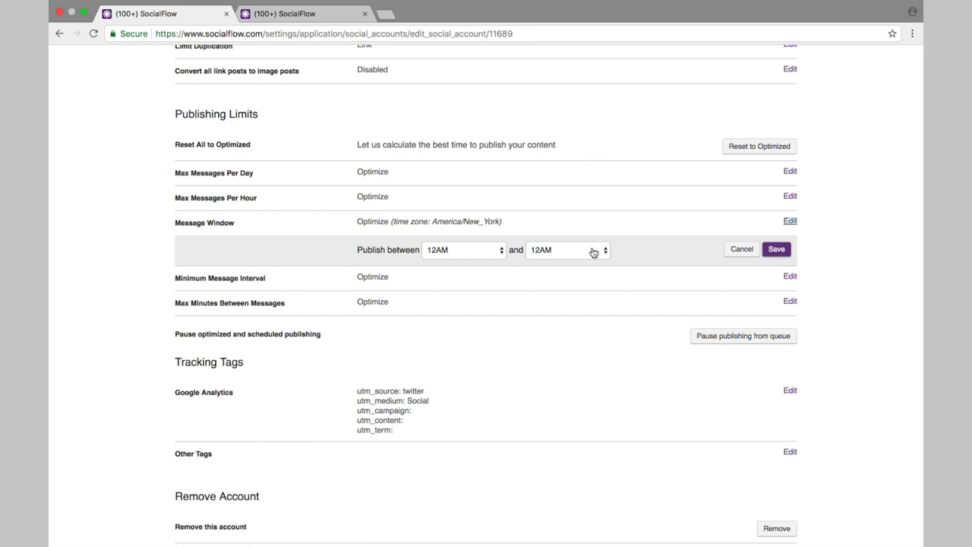
pyautogui.click(739, 249)
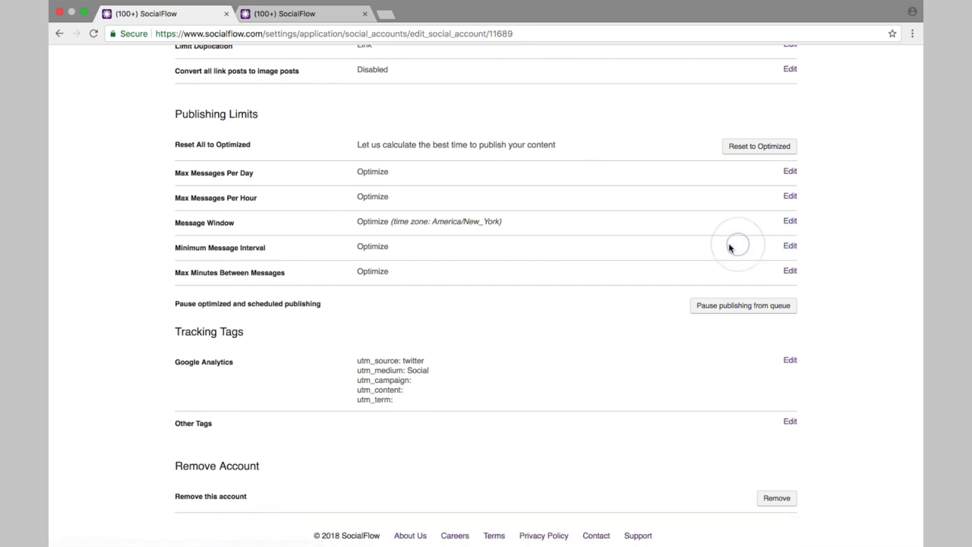
pyautogui.click(790, 247)
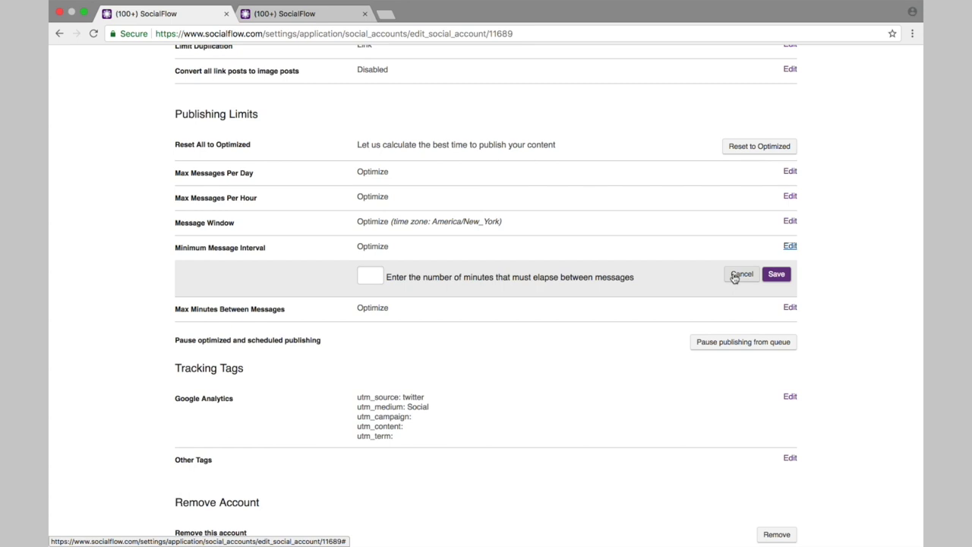
pyautogui.click(741, 275)
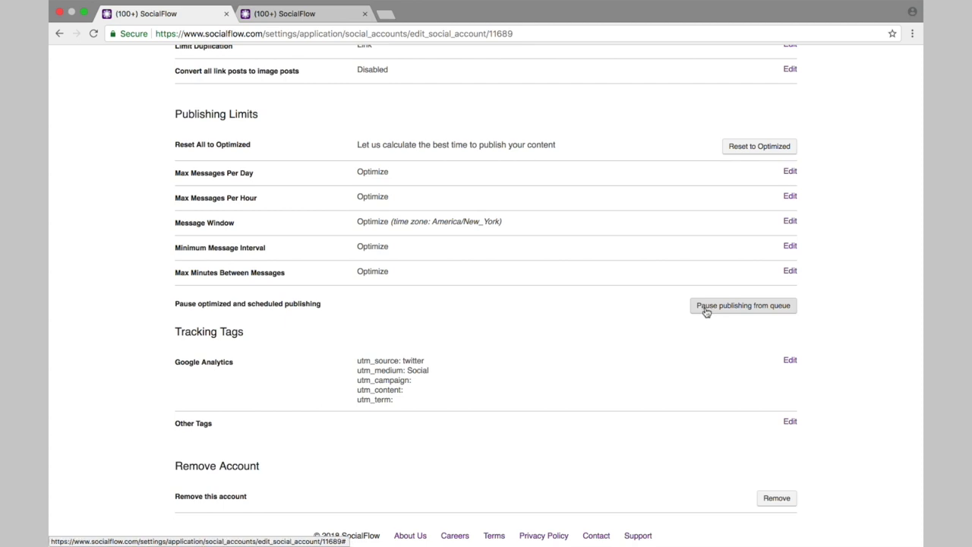
pyautogui.click(727, 308)
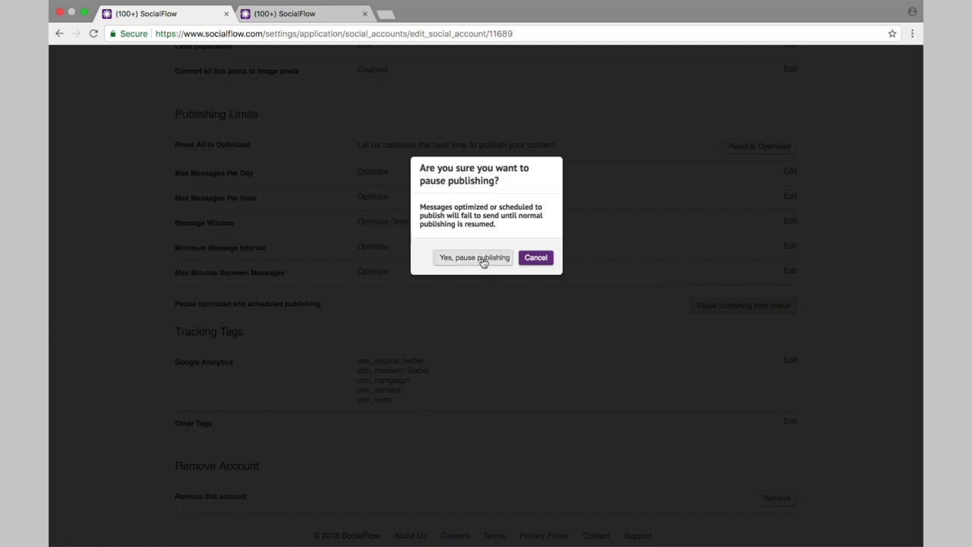
pyautogui.click(535, 257)
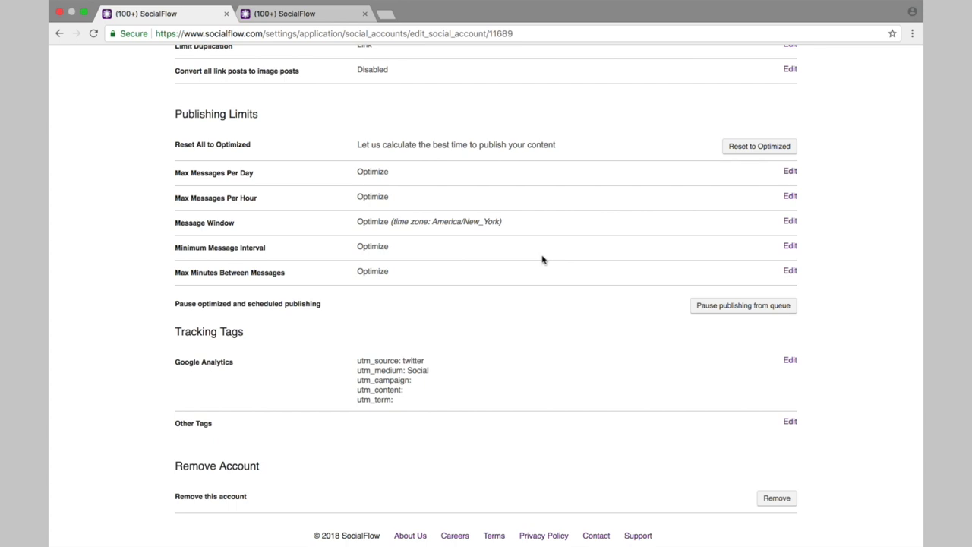
pyautogui.scroll(3, 226, 183)
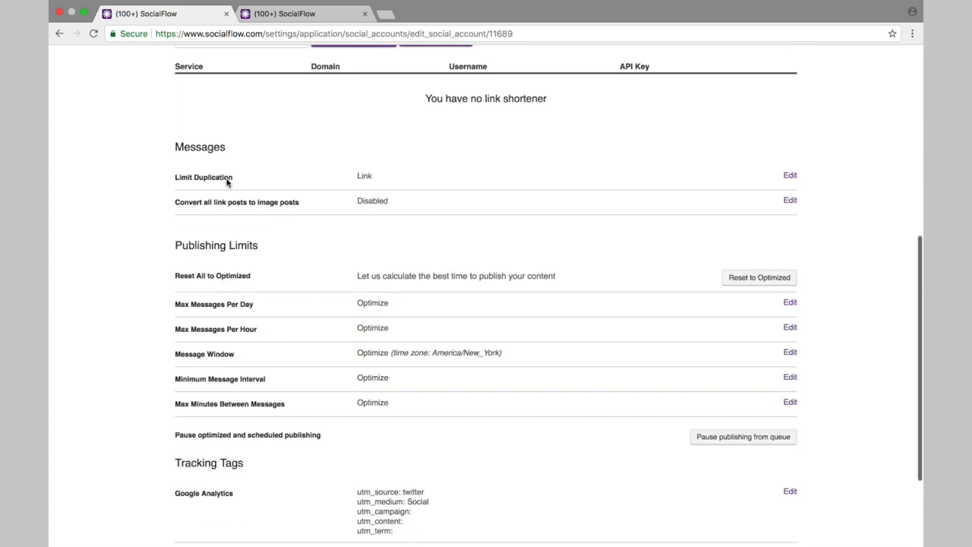
pyautogui.scroll(8, 226, 184)
pyautogui.click(220, 59)
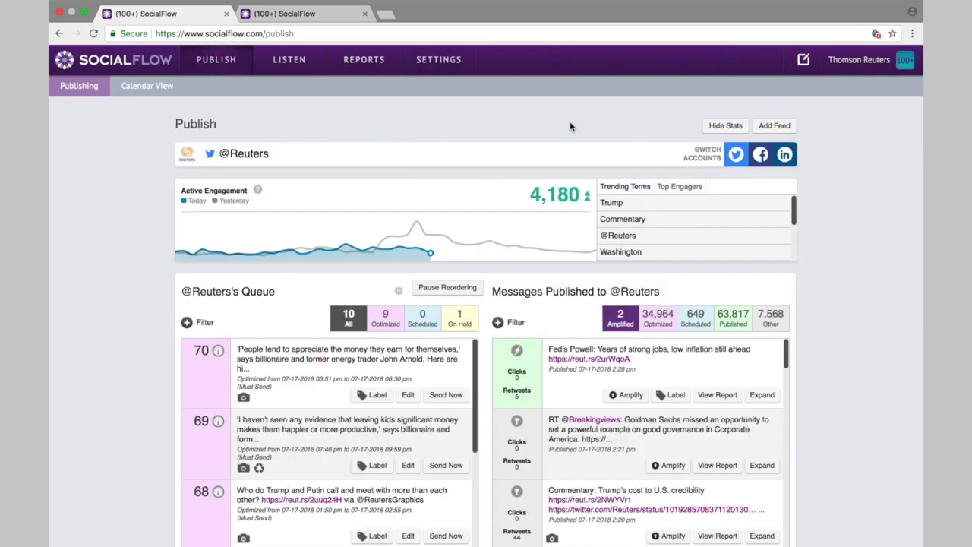
pyautogui.click(804, 60)
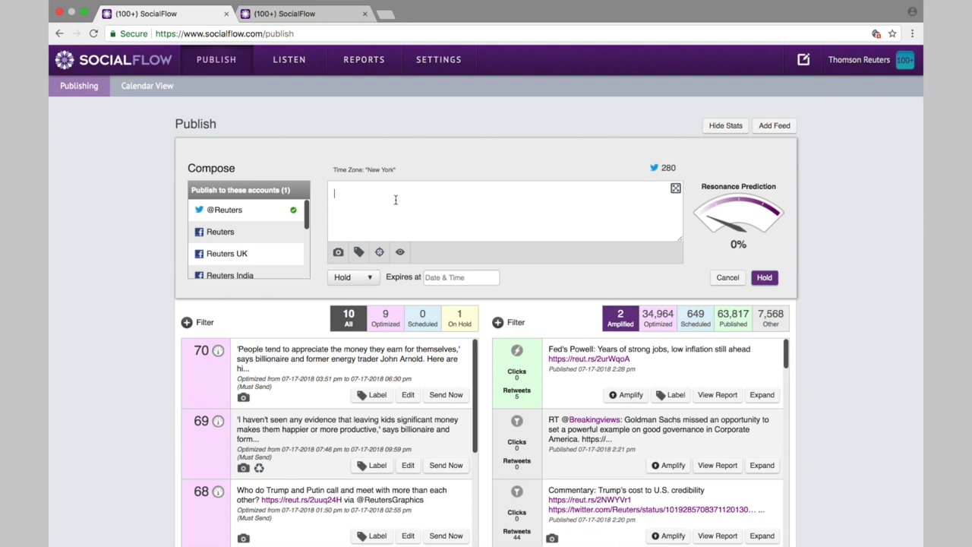
pyautogui.write('here is my tweet')
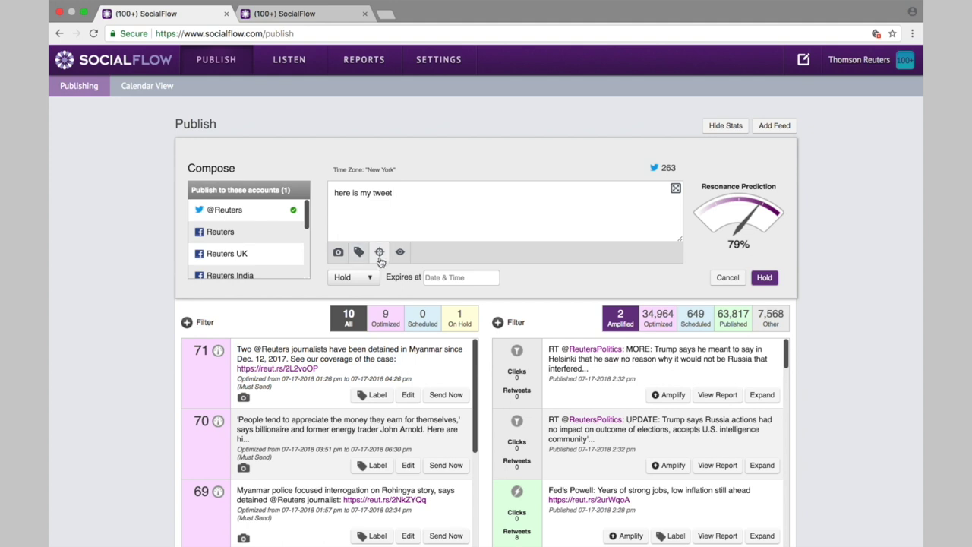
# Open and cancel Audience Restrictions without targeting, then discard the draft
pyautogui.click(379, 254)
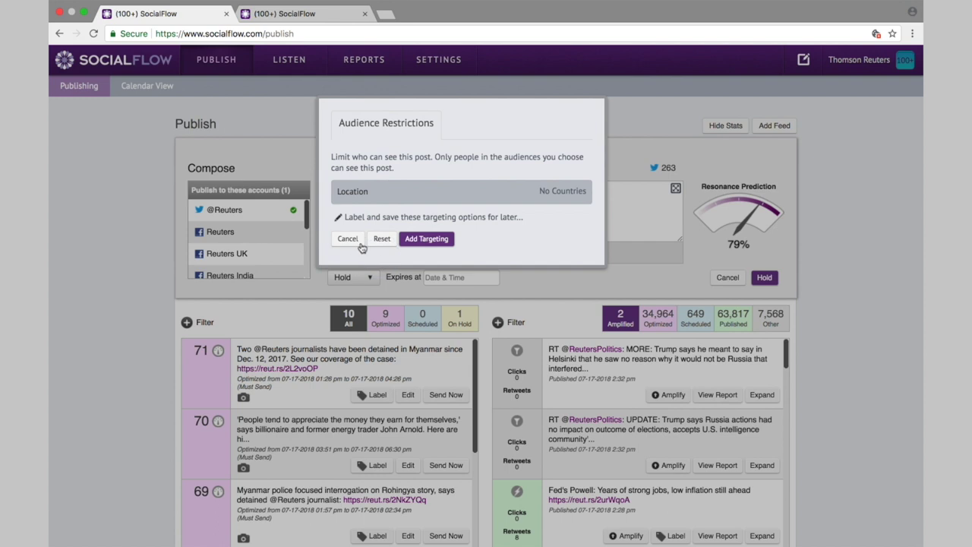
pyautogui.click(354, 241)
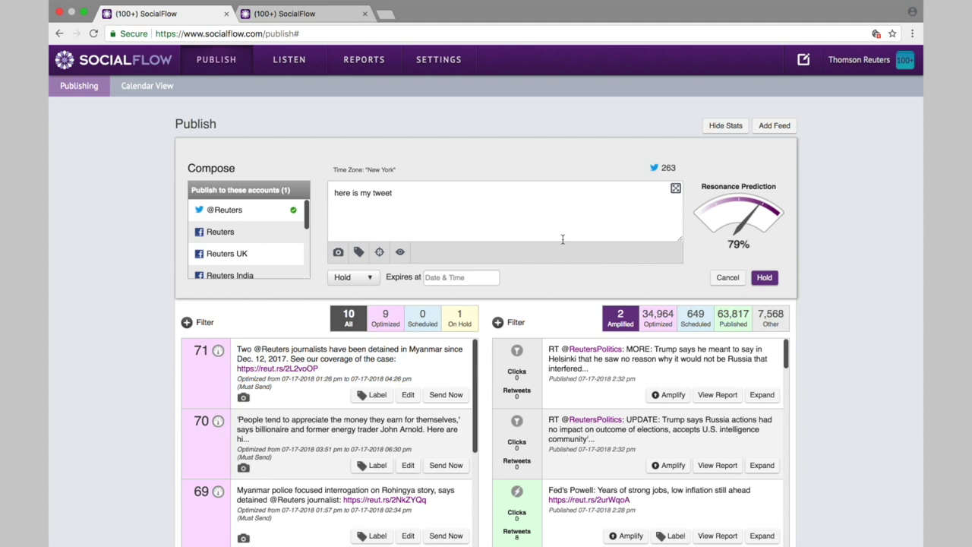
pyautogui.click(728, 277)
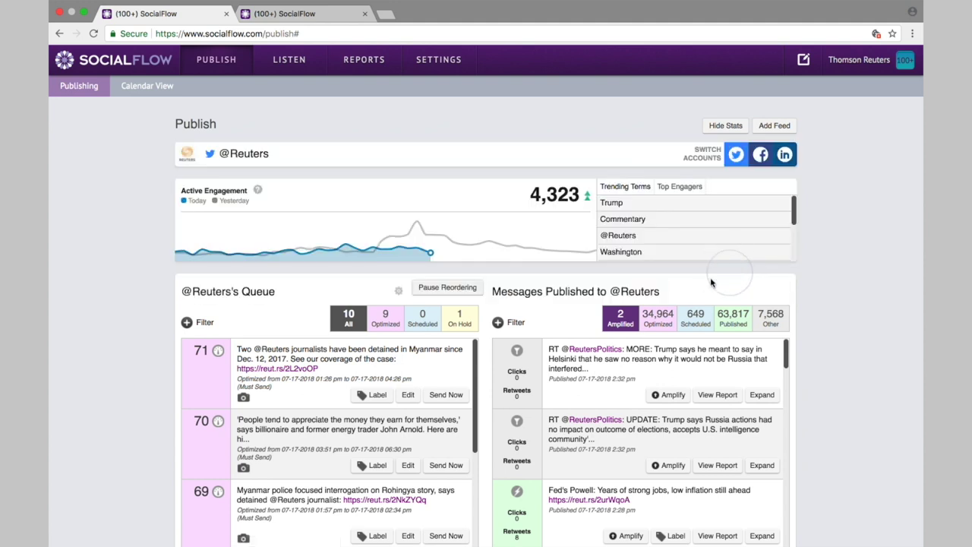
# Open Amplify options for the Eurofighter post and close them without amplifying
pyautogui.click(785, 319)
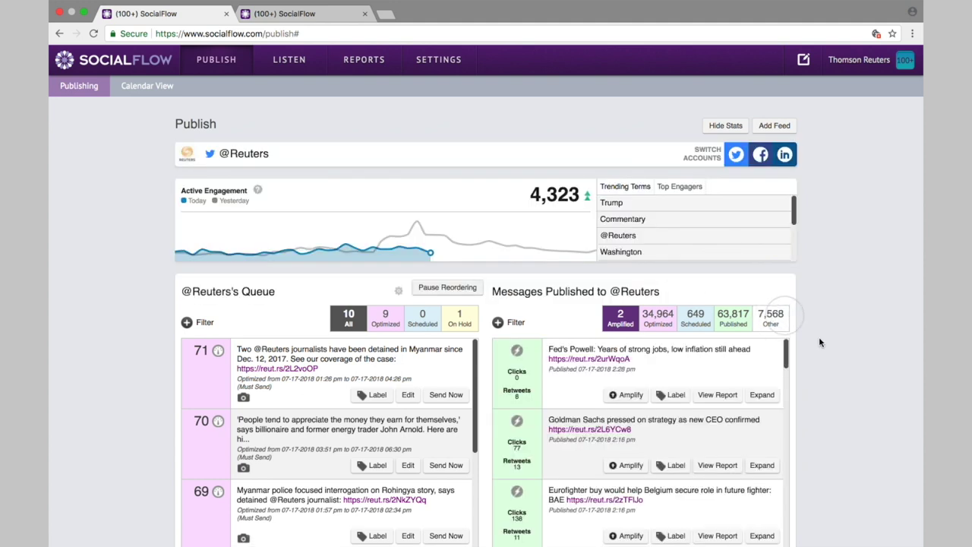
pyautogui.scroll(-3, 819, 336)
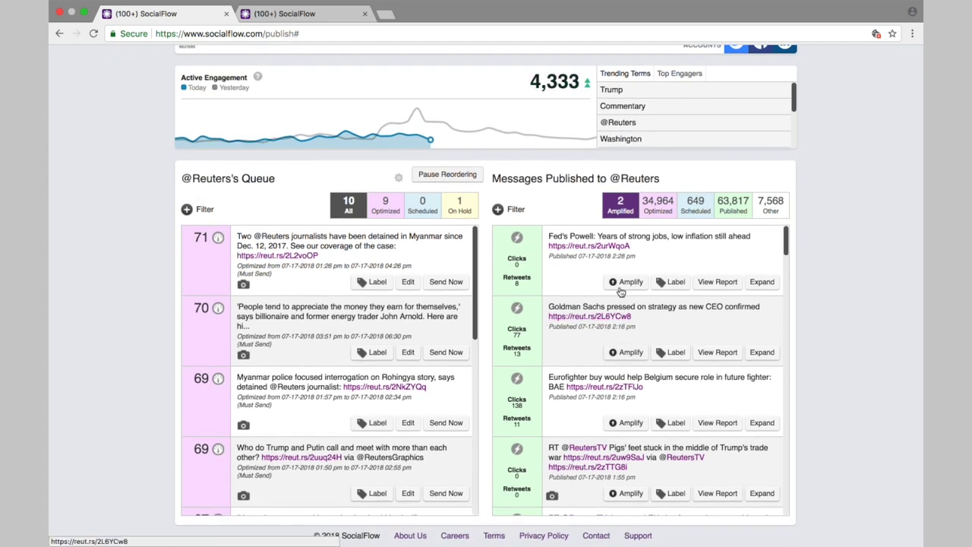
pyautogui.scroll(1, 624, 403)
pyautogui.scroll(-1, 625, 403)
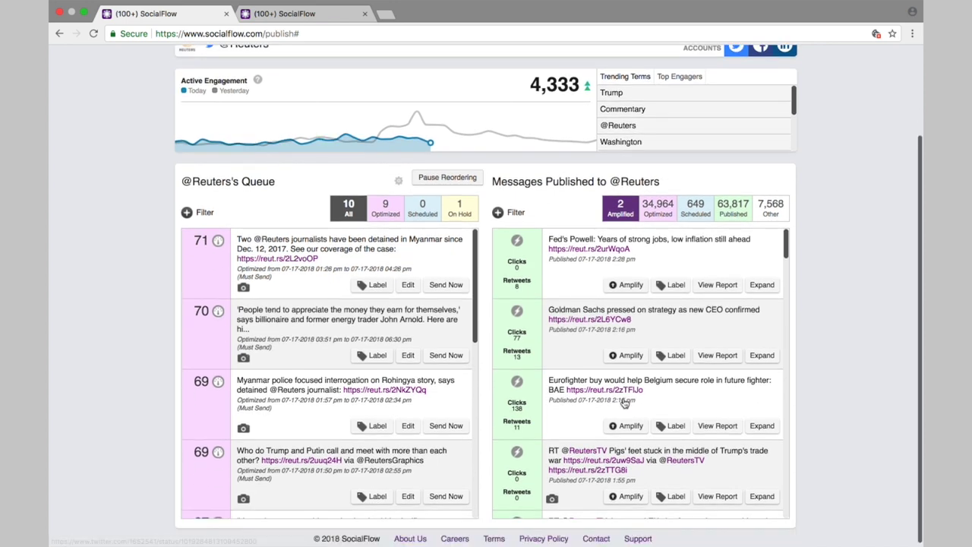
pyautogui.click(627, 426)
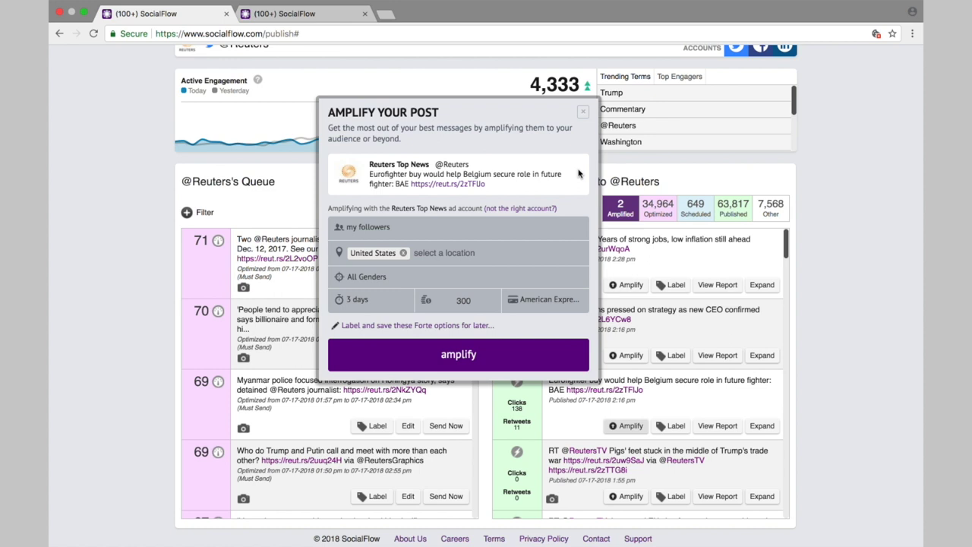
pyautogui.click(586, 116)
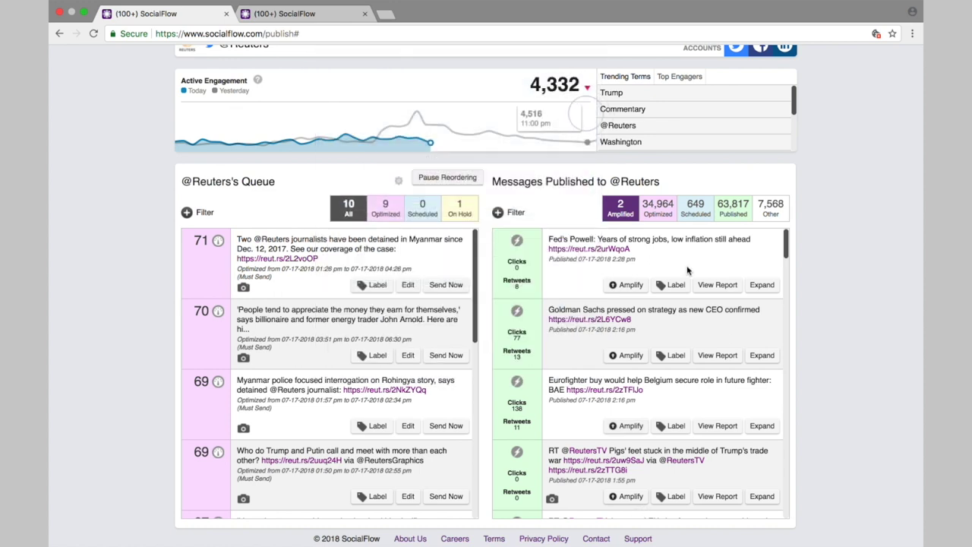
# Scroll down the published messages and expand the 'Dollar holds gains' post details
pyautogui.scroll(-2, 625, 379)
pyautogui.scroll(-10, 625, 380)
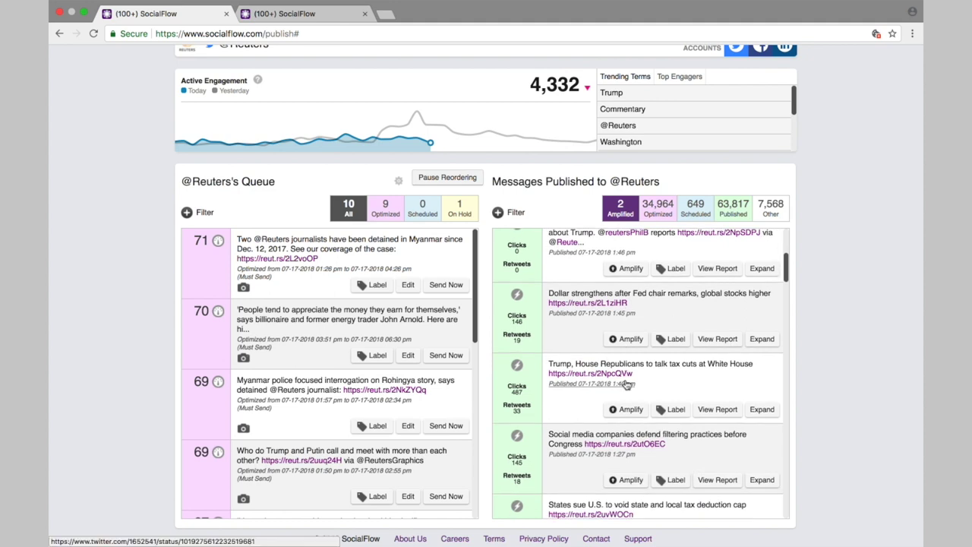
pyautogui.scroll(-10, 626, 383)
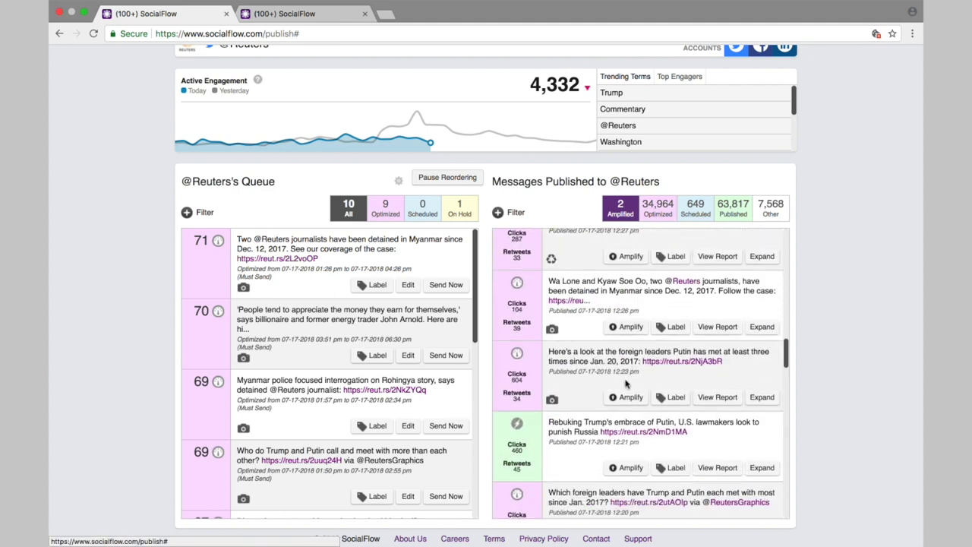
pyautogui.scroll(-10, 625, 383)
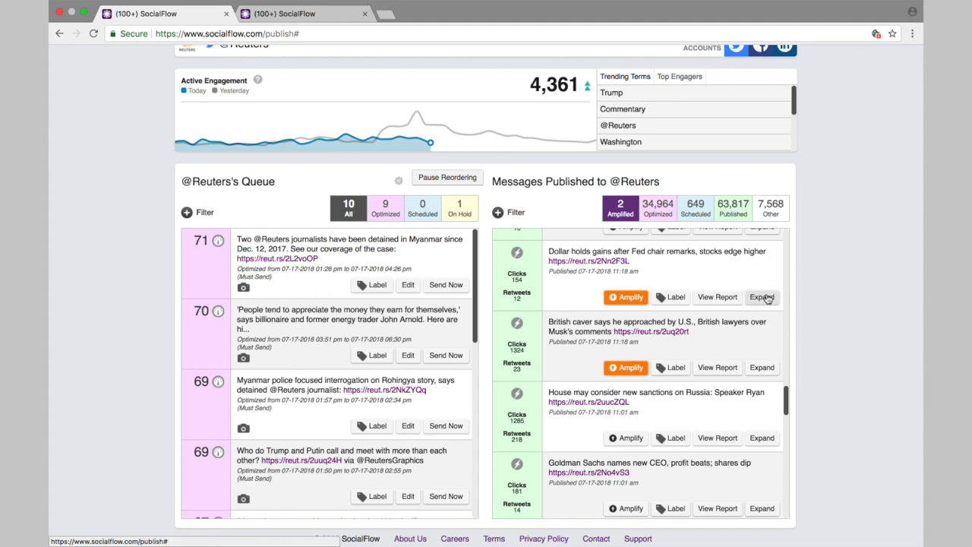
pyautogui.click(762, 297)
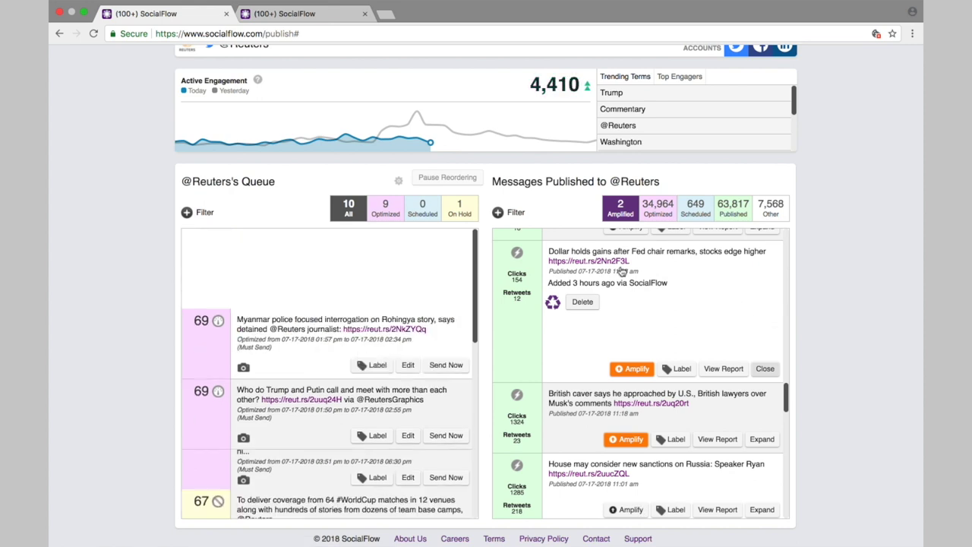
# Recycle the 'Dollar holds gains' post into a draft, try image and Hold options, then discard it
pyautogui.click(554, 308)
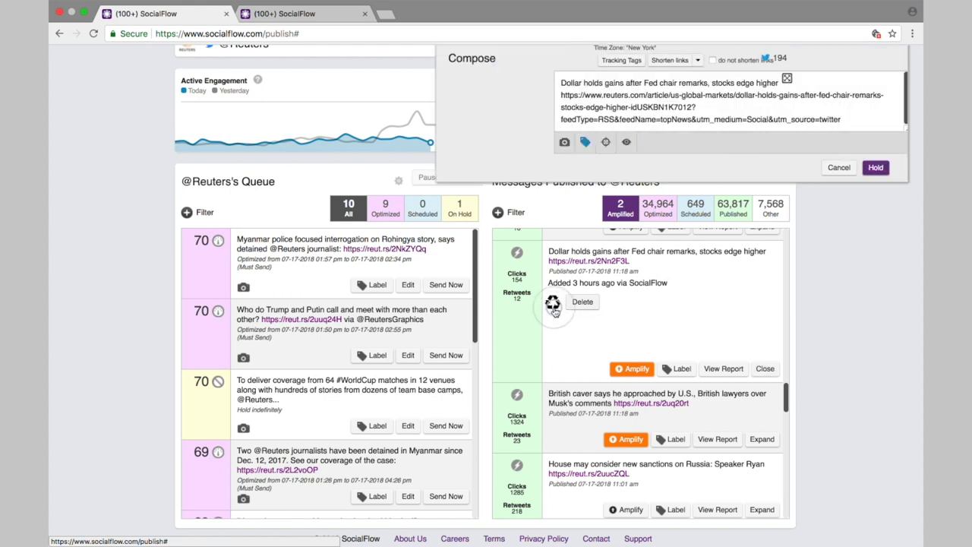
pyautogui.scroll(2, 548, 157)
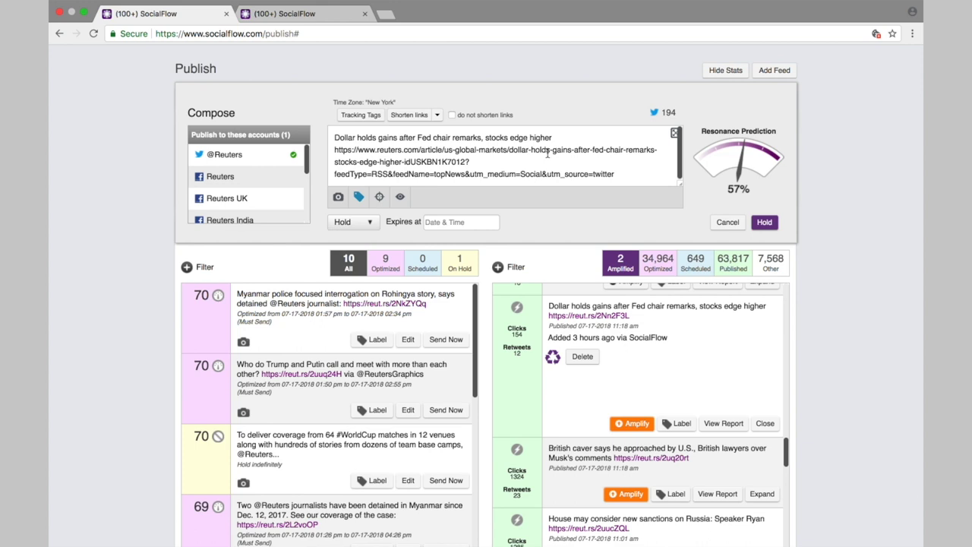
pyautogui.click(492, 138)
pyautogui.click(338, 197)
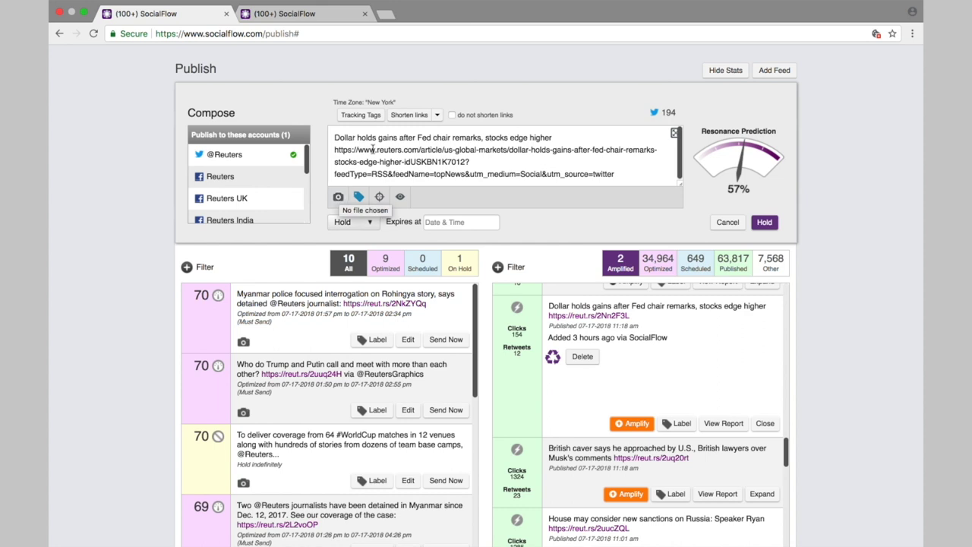
pyautogui.click(372, 222)
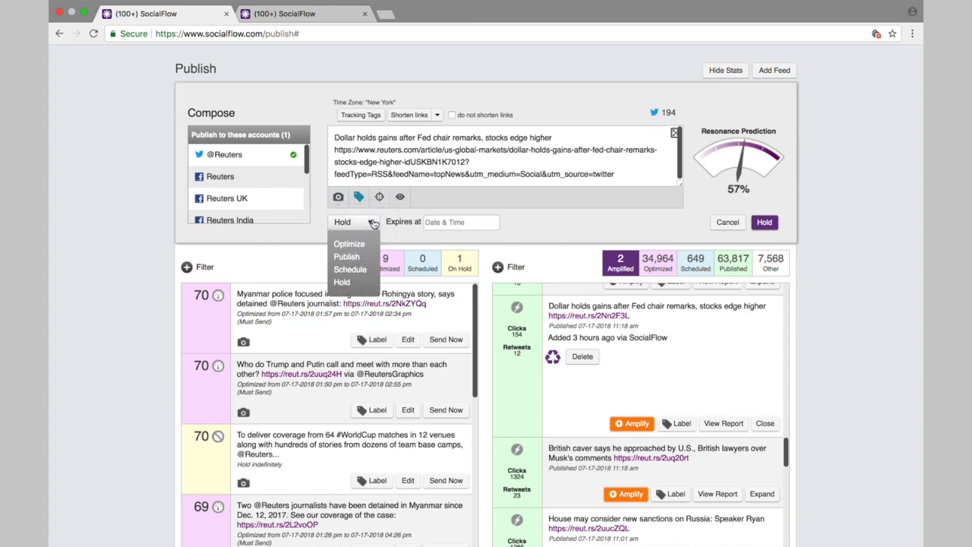
pyautogui.click(559, 215)
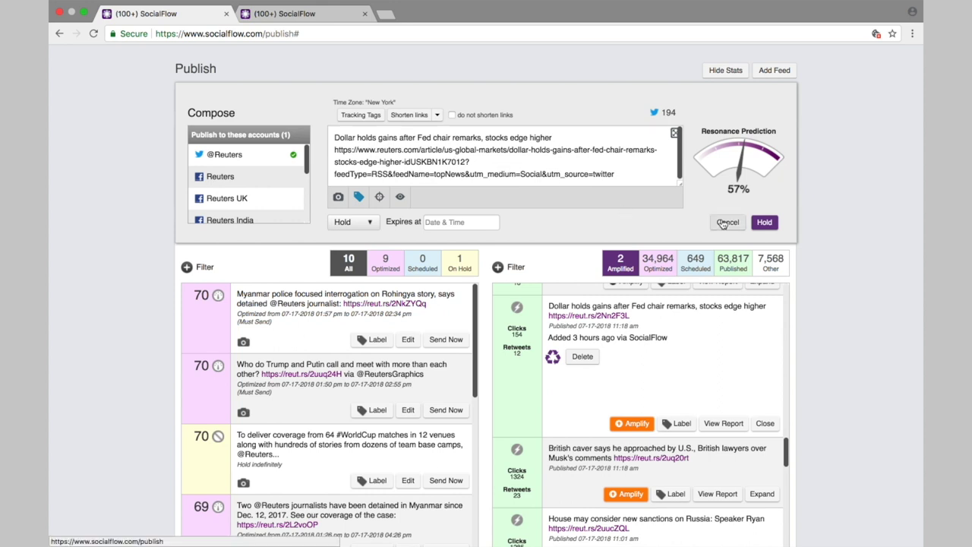
pyautogui.click(726, 222)
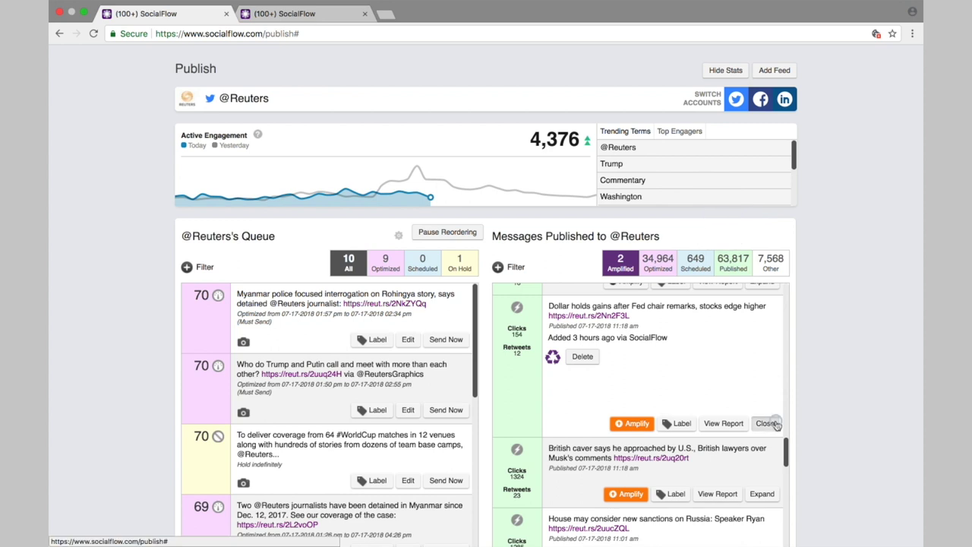
# Collapse the details, select the Dollar holds gains and British caver posts, and view recycle choices
pyautogui.click(766, 423)
pyautogui.click(500, 266)
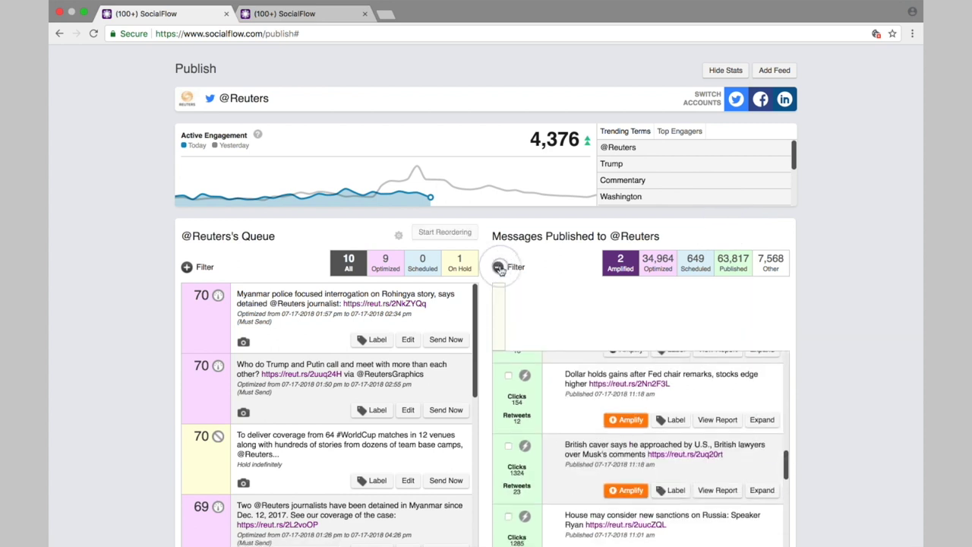
pyautogui.click(508, 384)
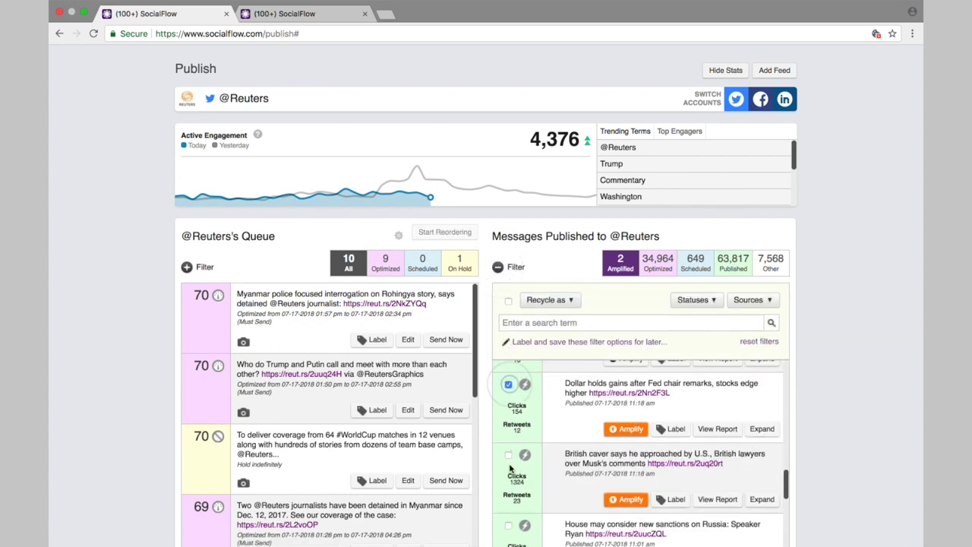
pyautogui.click(509, 455)
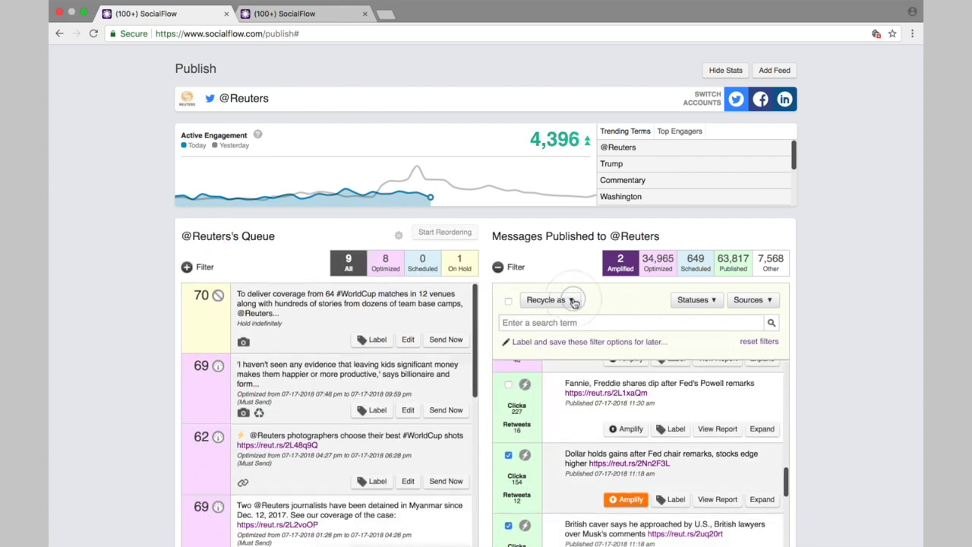
pyautogui.click(573, 300)
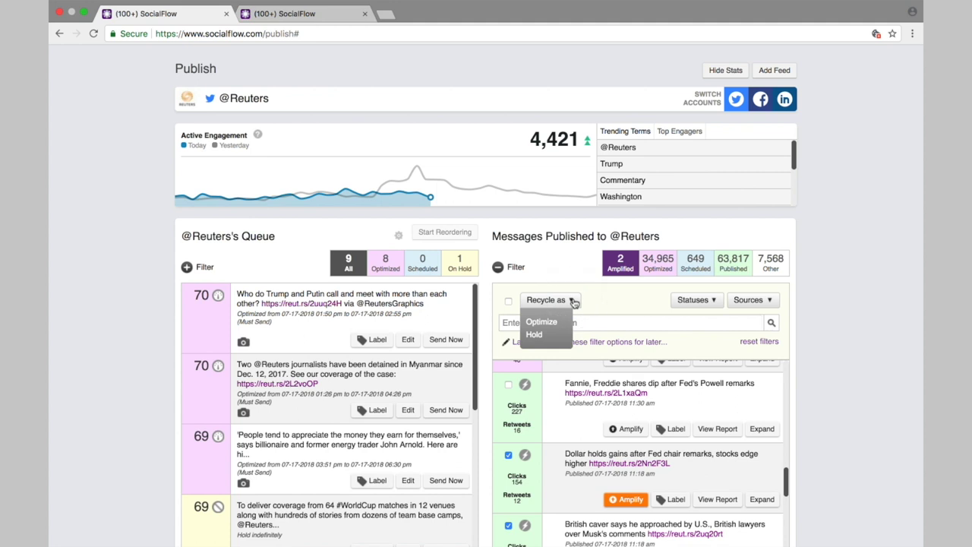
pyautogui.click(574, 301)
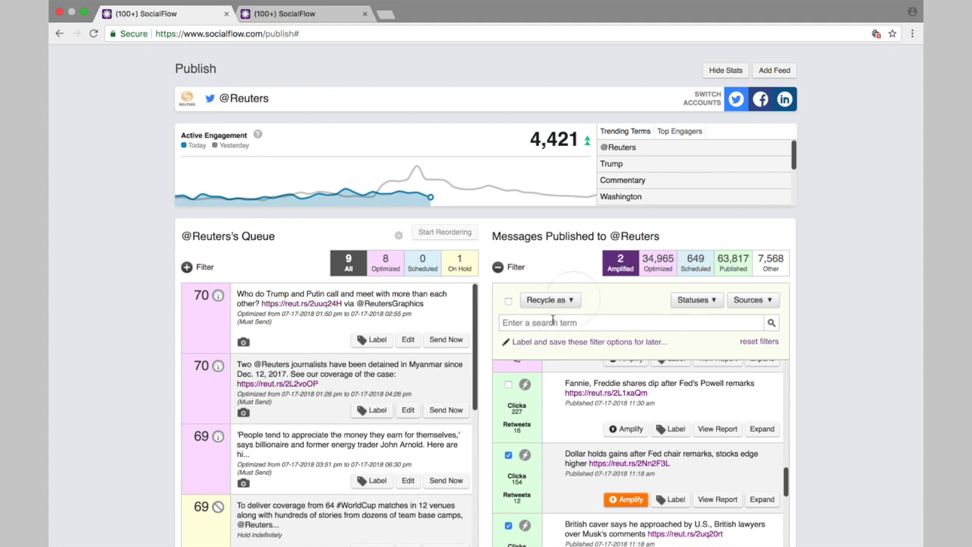
# Uncheck both published messages and show the queue's filtering and sorting options
pyautogui.click(509, 456)
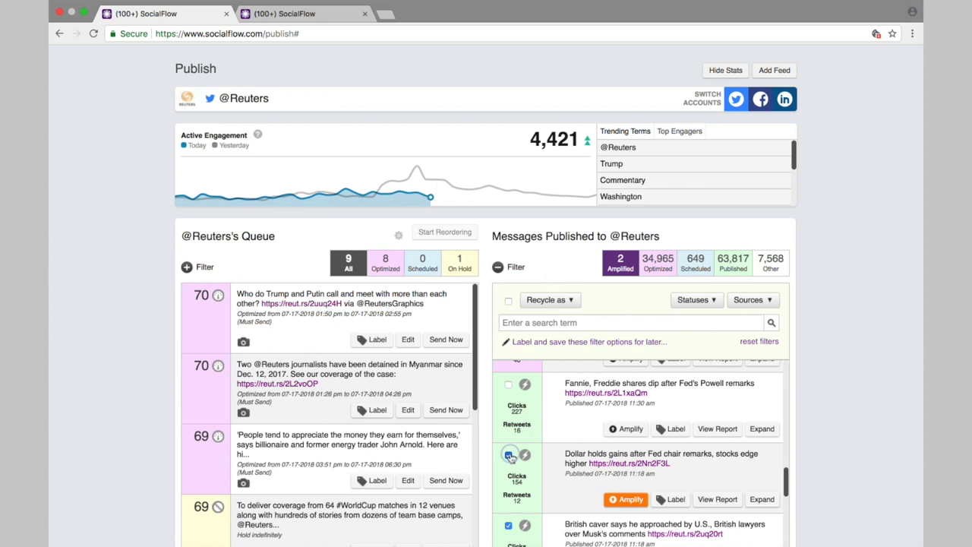
pyautogui.click(508, 525)
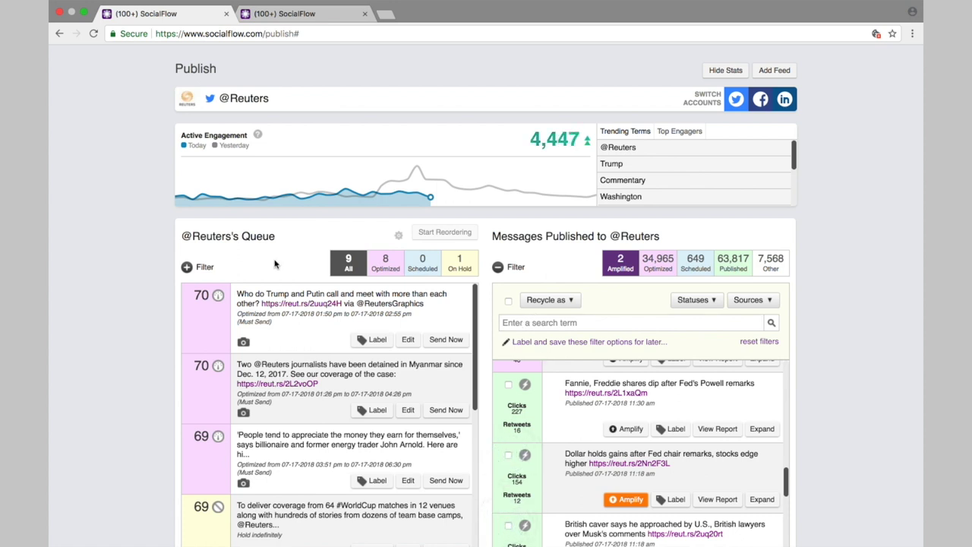
pyautogui.click(186, 267)
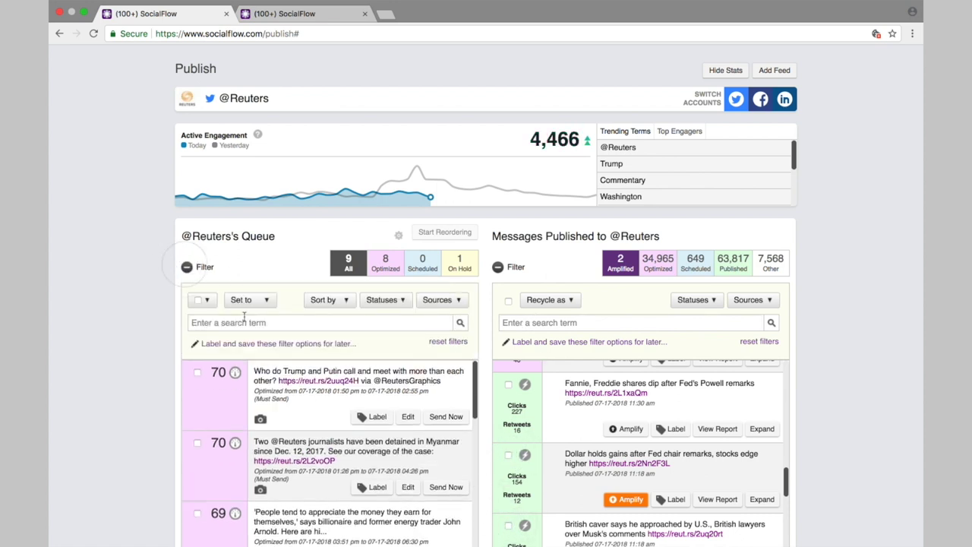
pyautogui.click(458, 301)
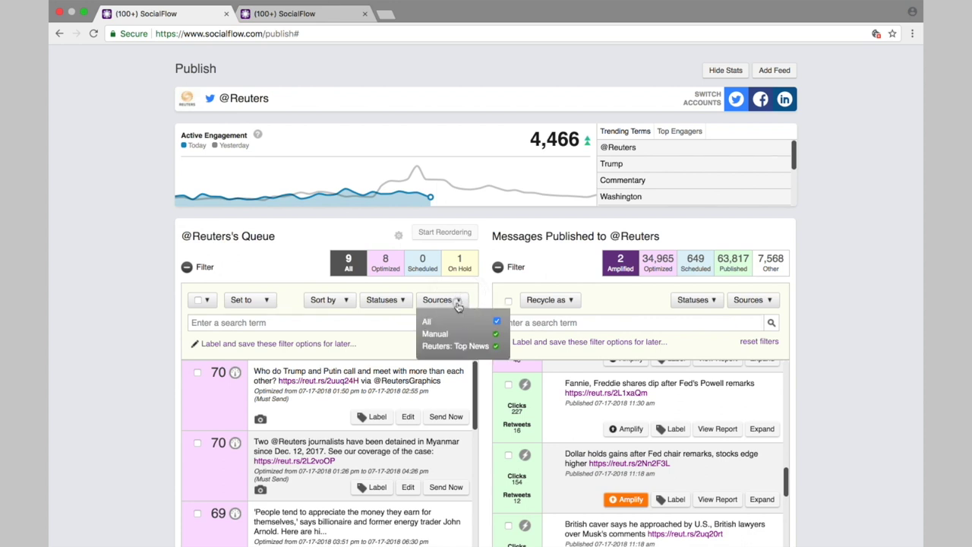
pyautogui.click(343, 301)
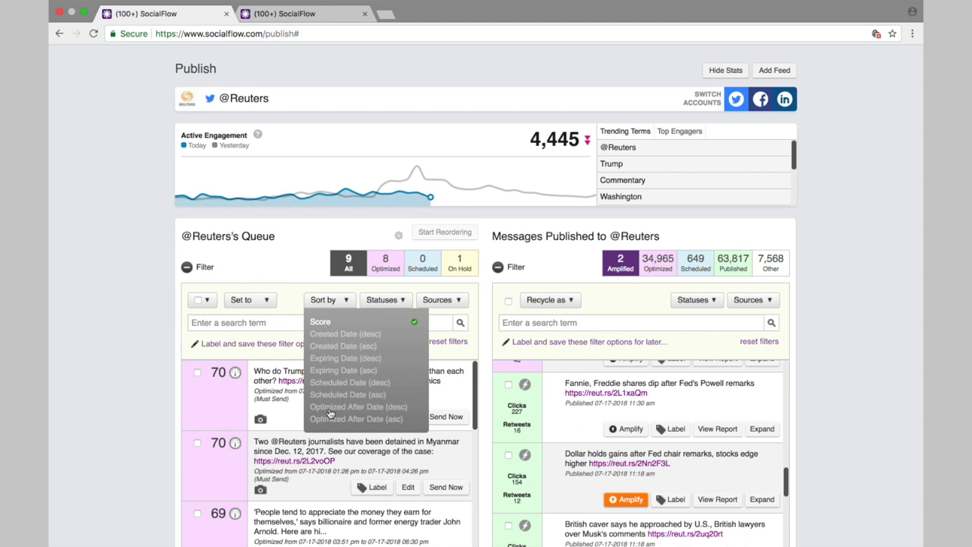
pyautogui.click(293, 302)
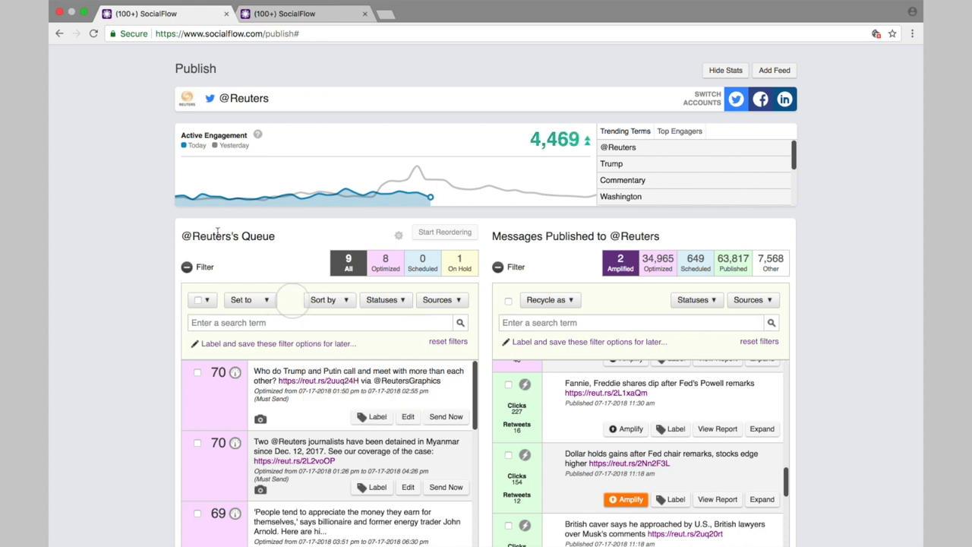
pyautogui.scroll(2, 124, 210)
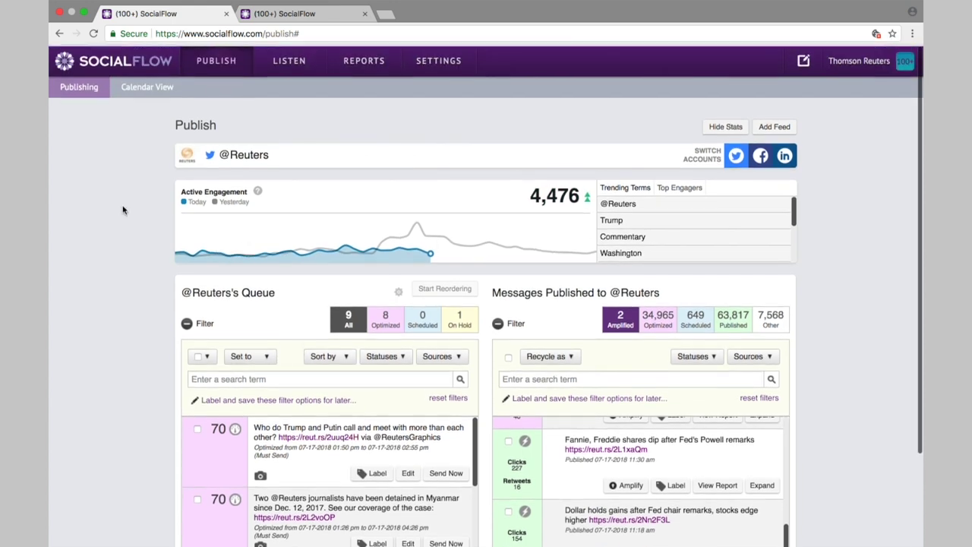
# Switch to the weekly Calendar View and check the Reuters account list
pyautogui.click(124, 210)
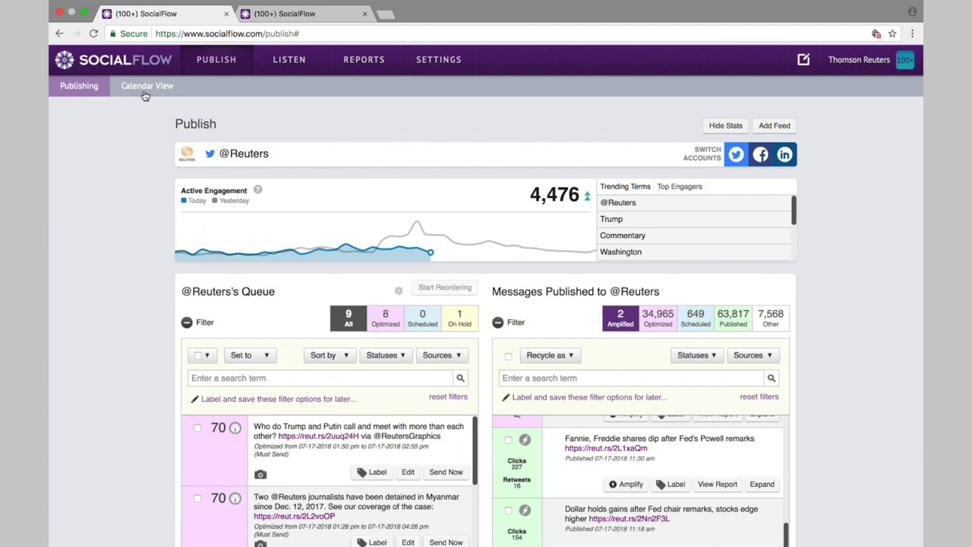
pyautogui.click(287, 15)
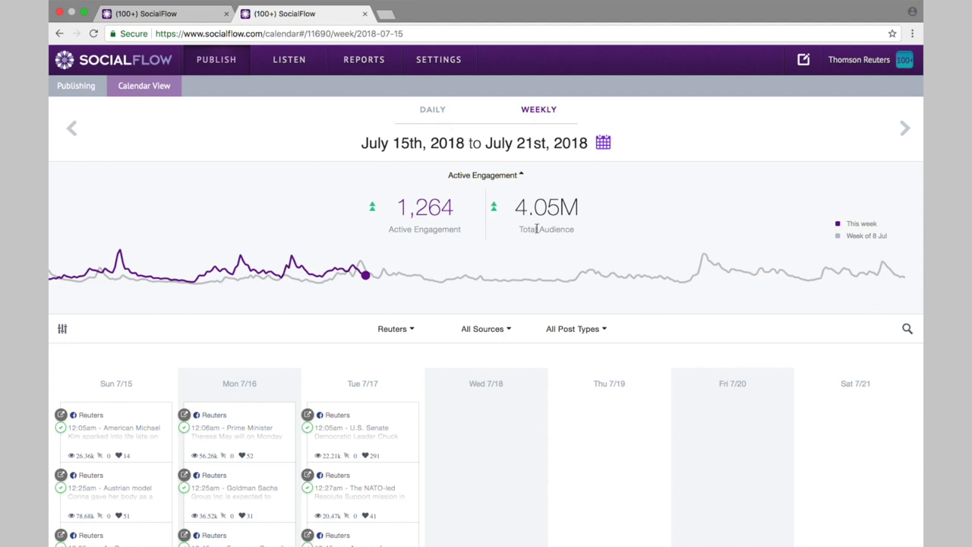
pyautogui.click(412, 329)
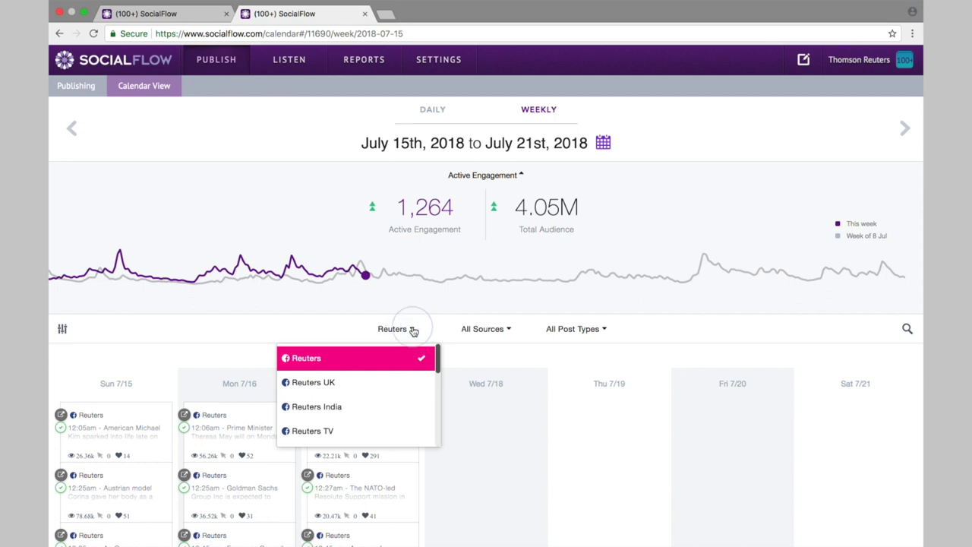
pyautogui.click(412, 330)
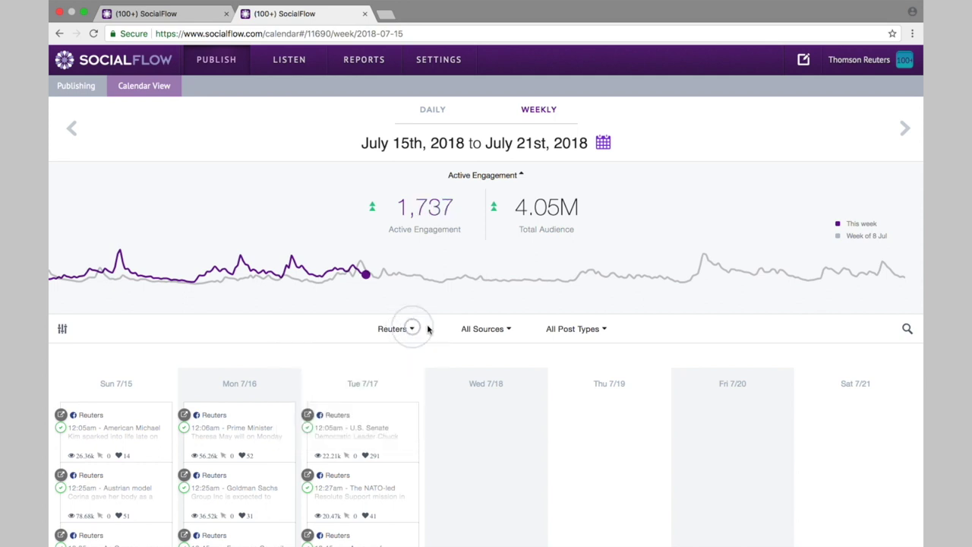
# Open and close the All Sources and All Post Types filter dropdowns
pyautogui.click(510, 329)
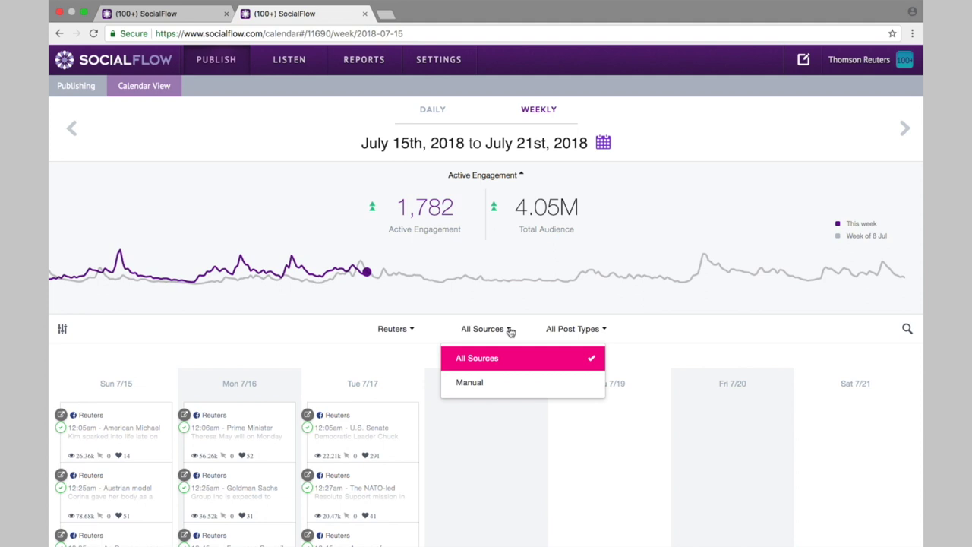
pyautogui.click(510, 329)
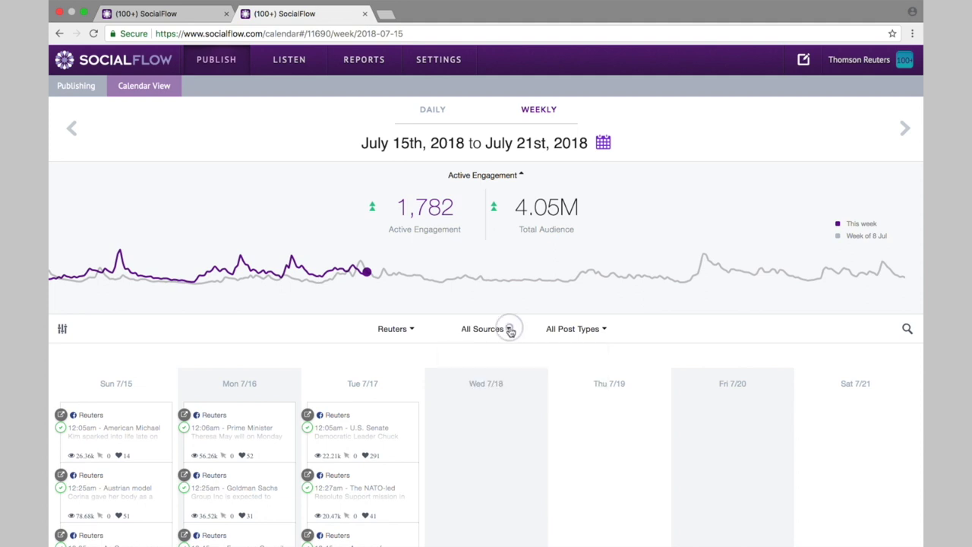
pyautogui.click(603, 328)
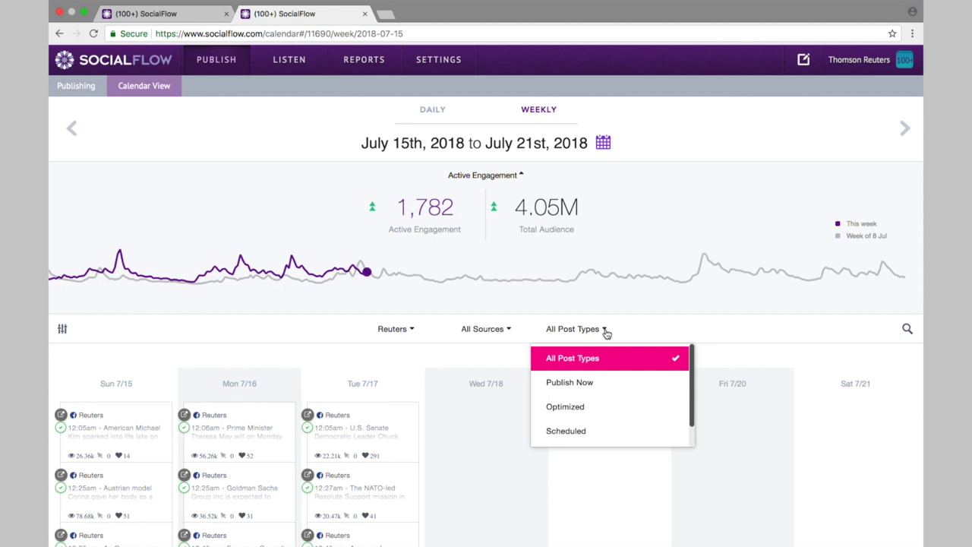
pyautogui.click(606, 333)
pyautogui.scroll(-1, 485, 364)
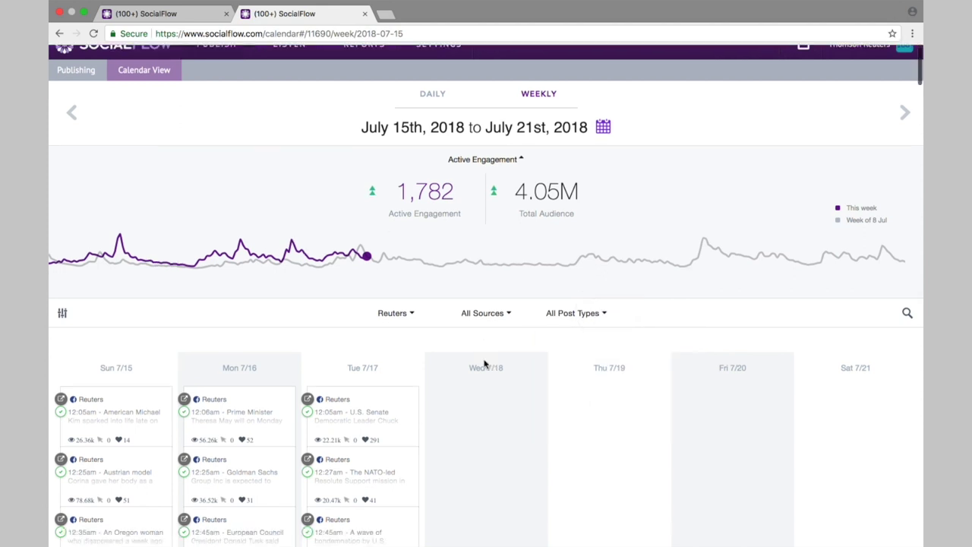
pyautogui.scroll(-5, 485, 364)
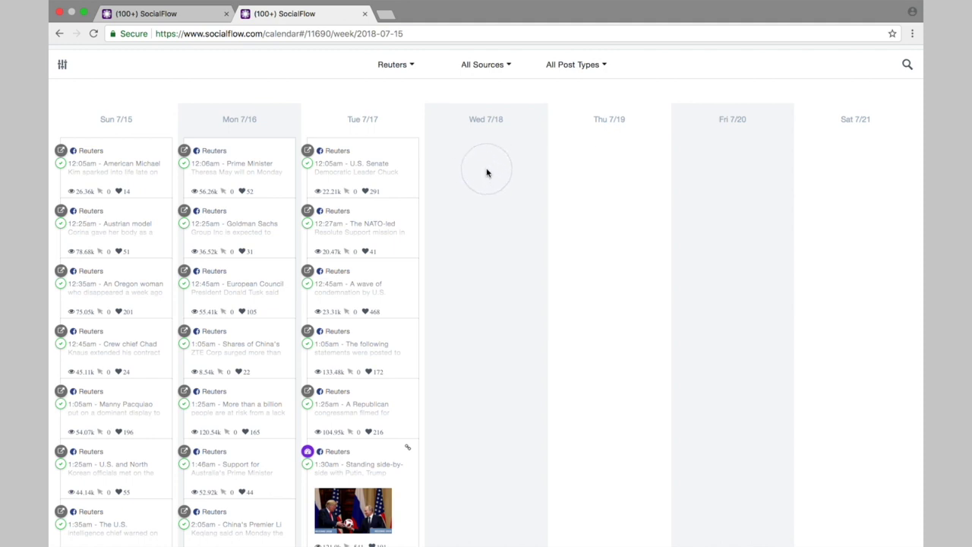
pyautogui.scroll(2, 487, 173)
pyautogui.scroll(-6, 487, 174)
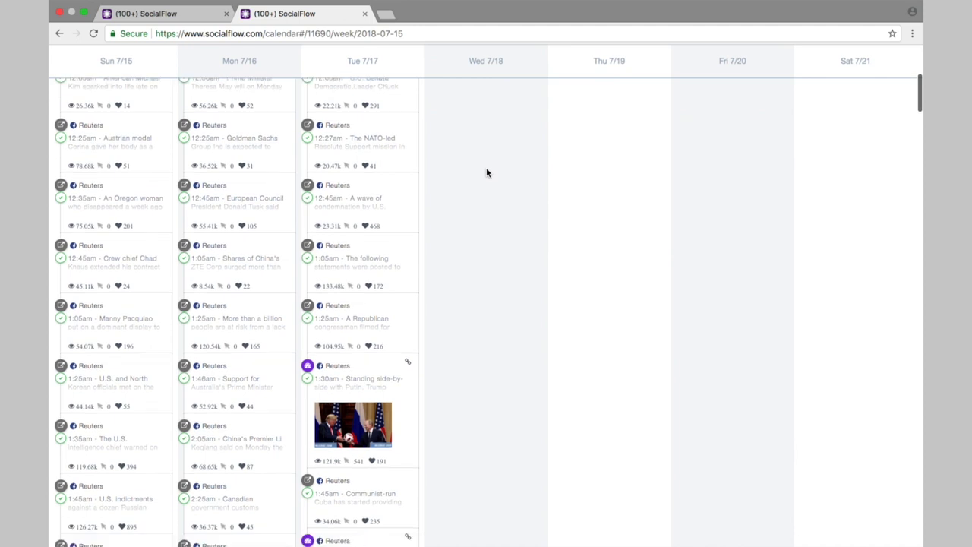
pyautogui.scroll(-10, 487, 173)
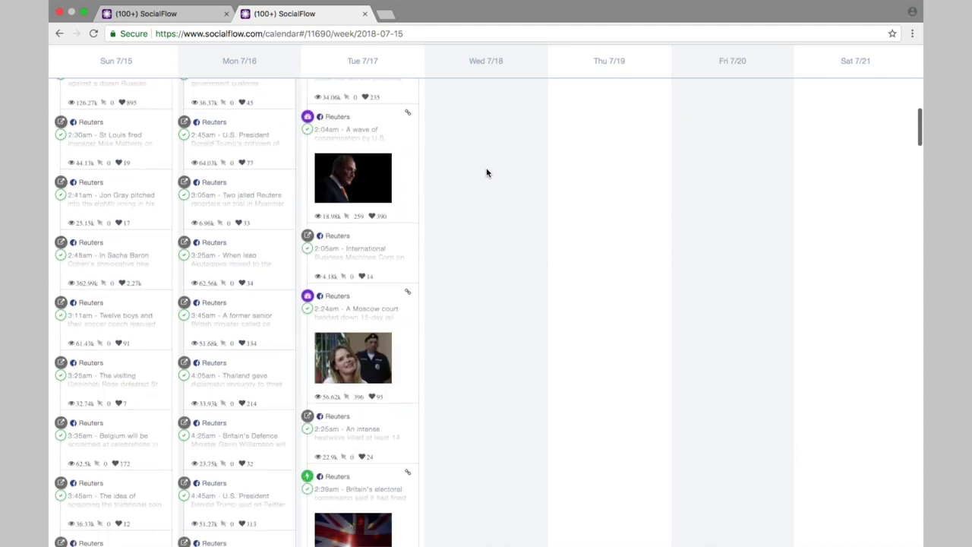
pyautogui.scroll(-10, 487, 173)
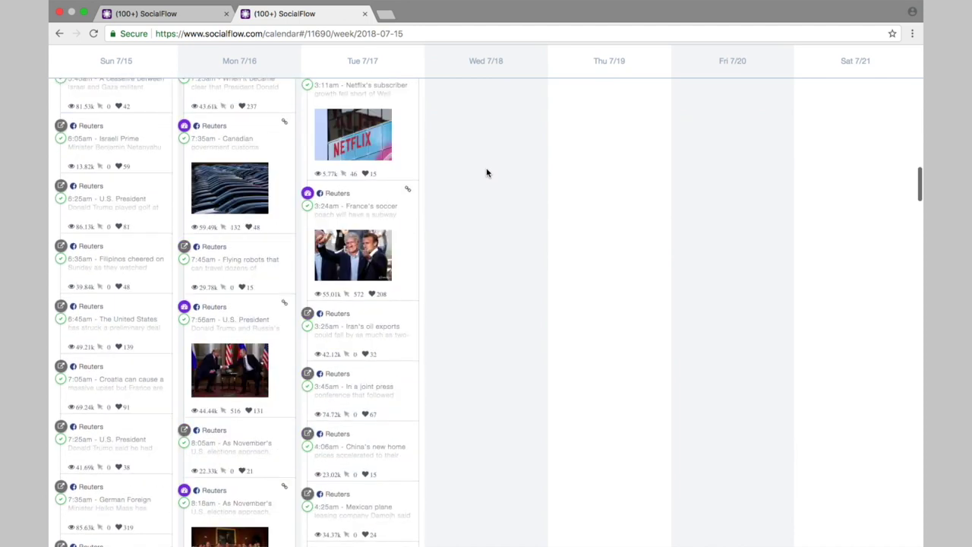
pyautogui.scroll(-15, 487, 173)
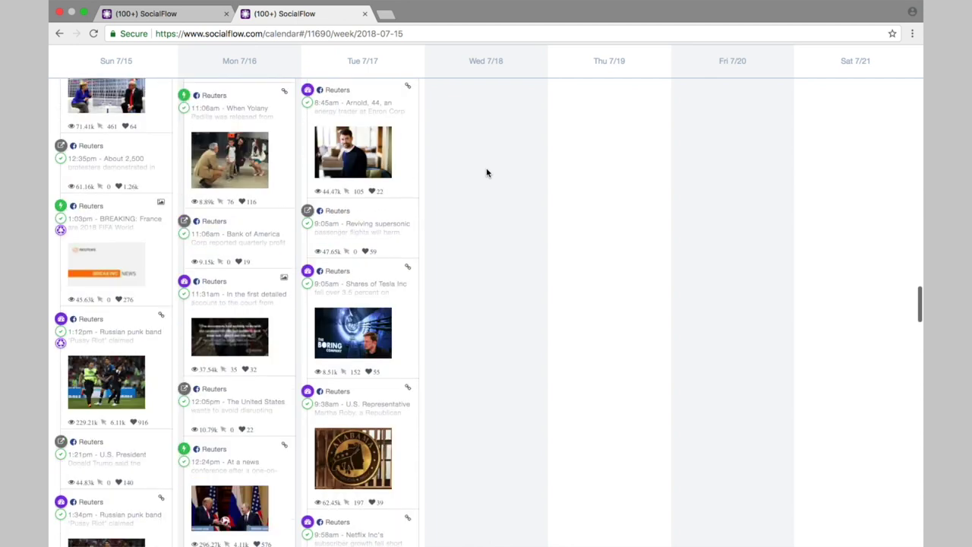
pyautogui.scroll(-15, 487, 173)
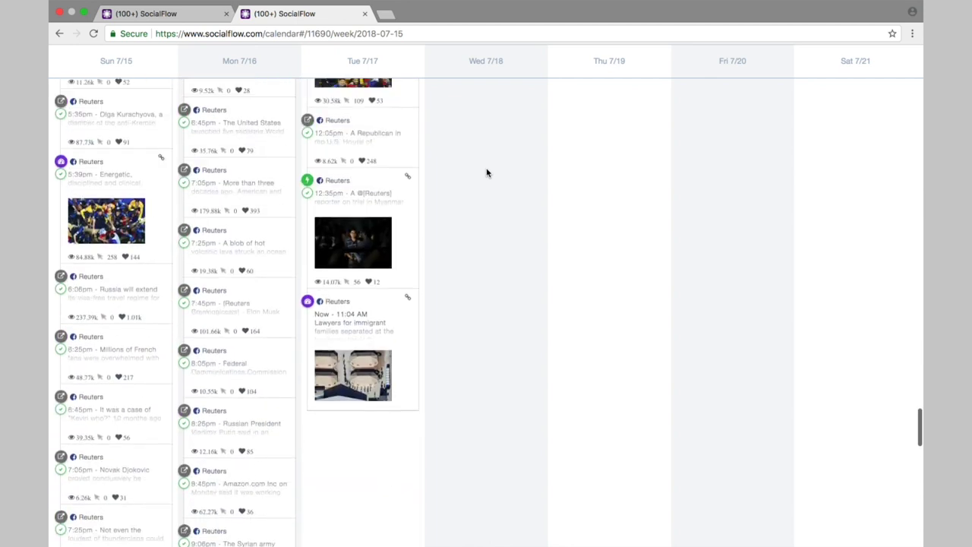
pyautogui.moveTo(316, 179)
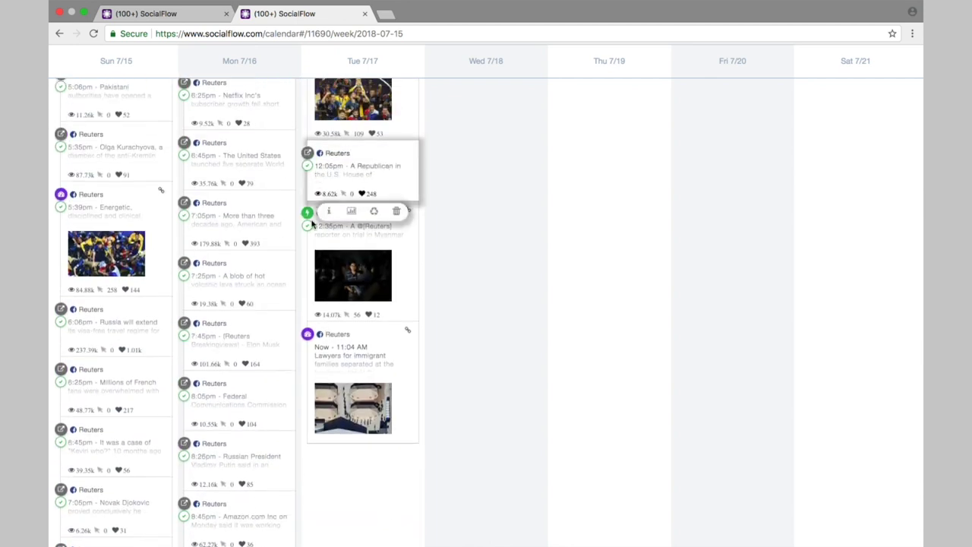
pyautogui.moveTo(307, 218)
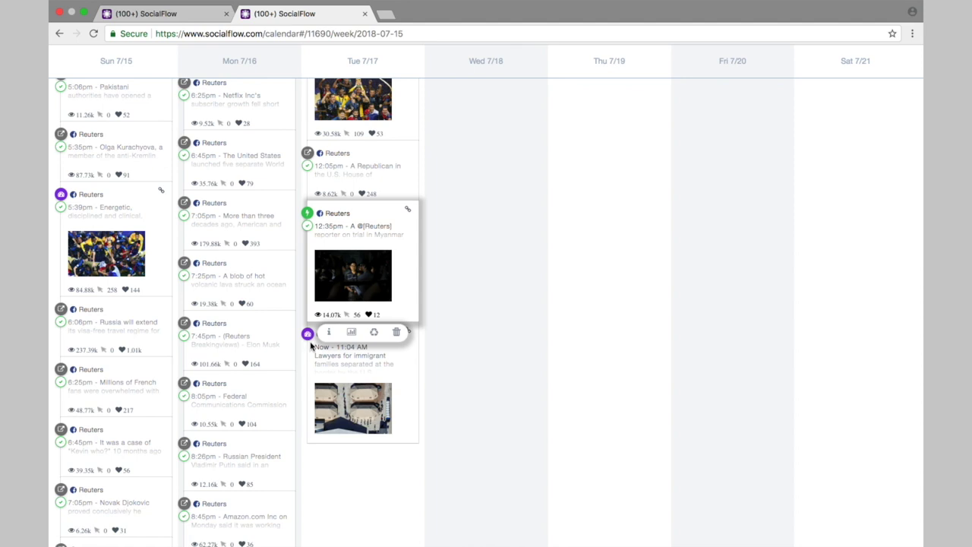
pyautogui.moveTo(307, 342)
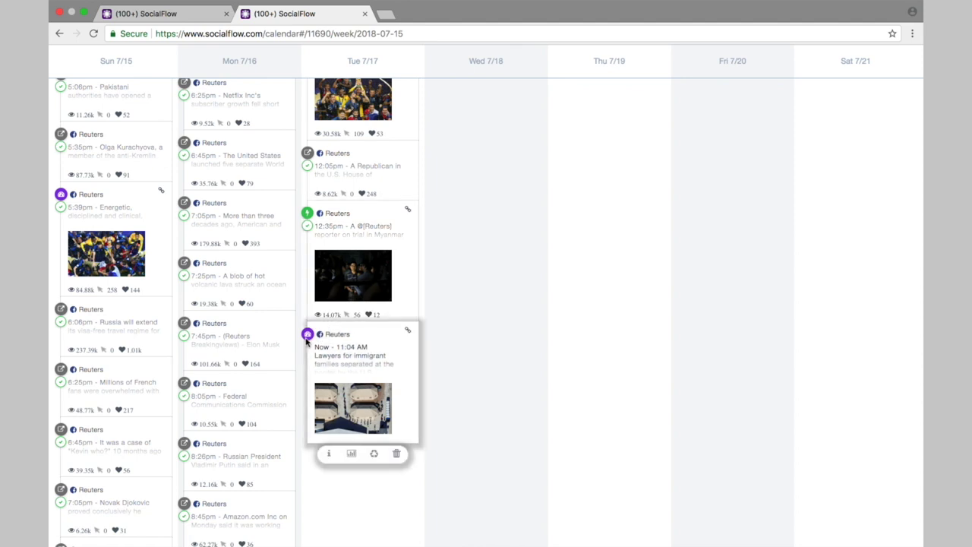
# Open the 11:04 AM immigrant-families post details and preview it on Desktop, then Mobile
pyautogui.click(330, 456)
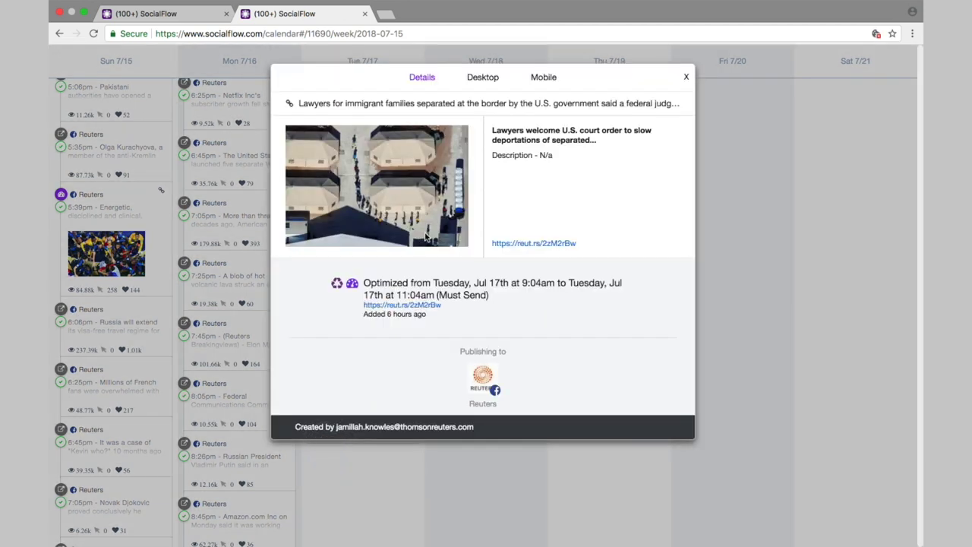
pyautogui.click(483, 78)
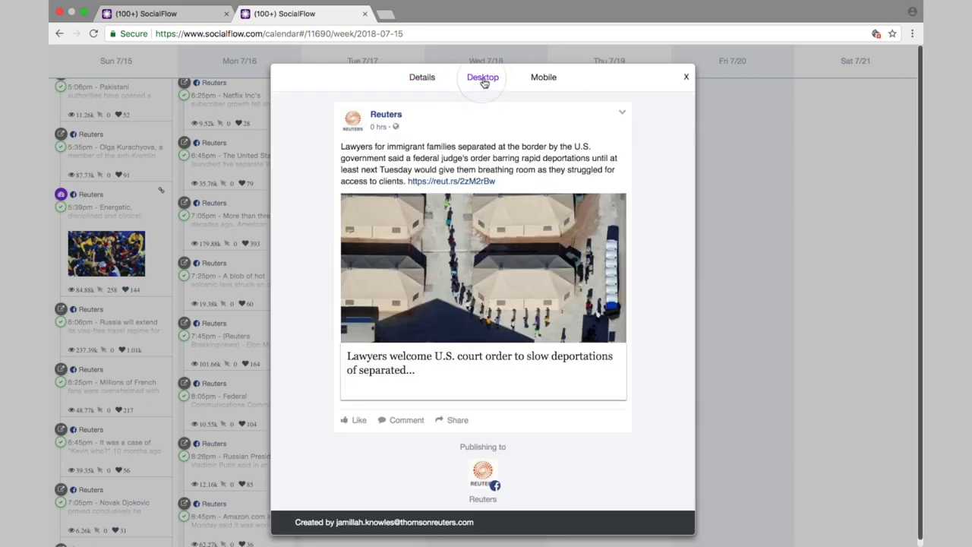
pyautogui.click(541, 78)
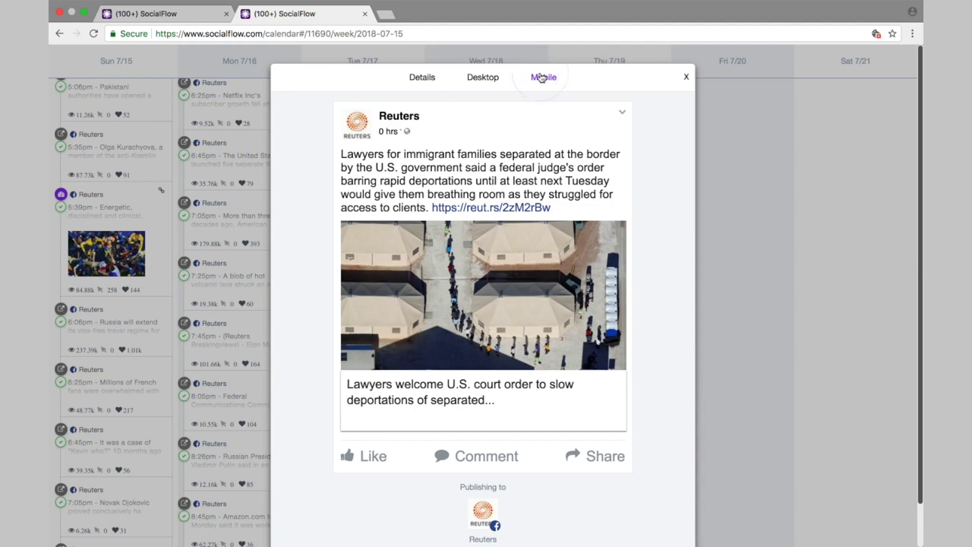